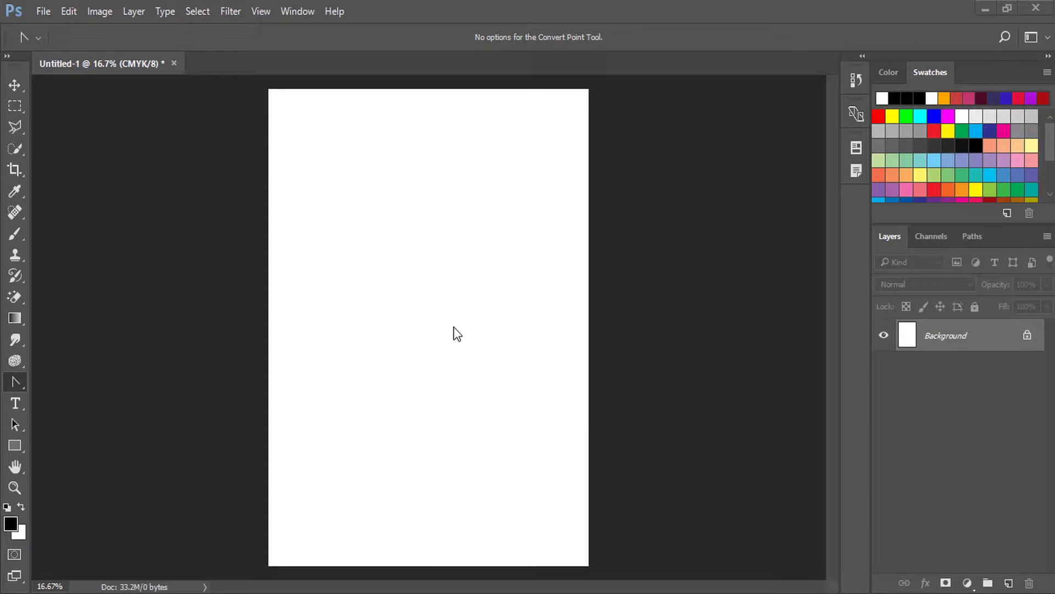
Switch from the Convert Point tool to the Pen Tool for anchor-by-anchor path drawing.
{"action": "right_click", "coordinate": [24, 384]}
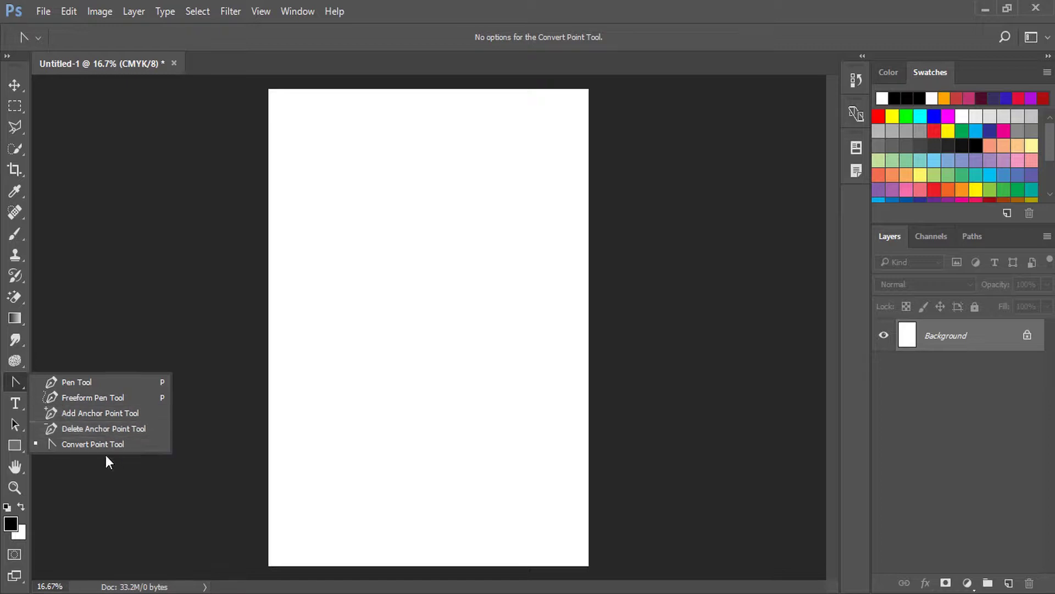
{"action": "left_click", "coordinate": [87, 383]}
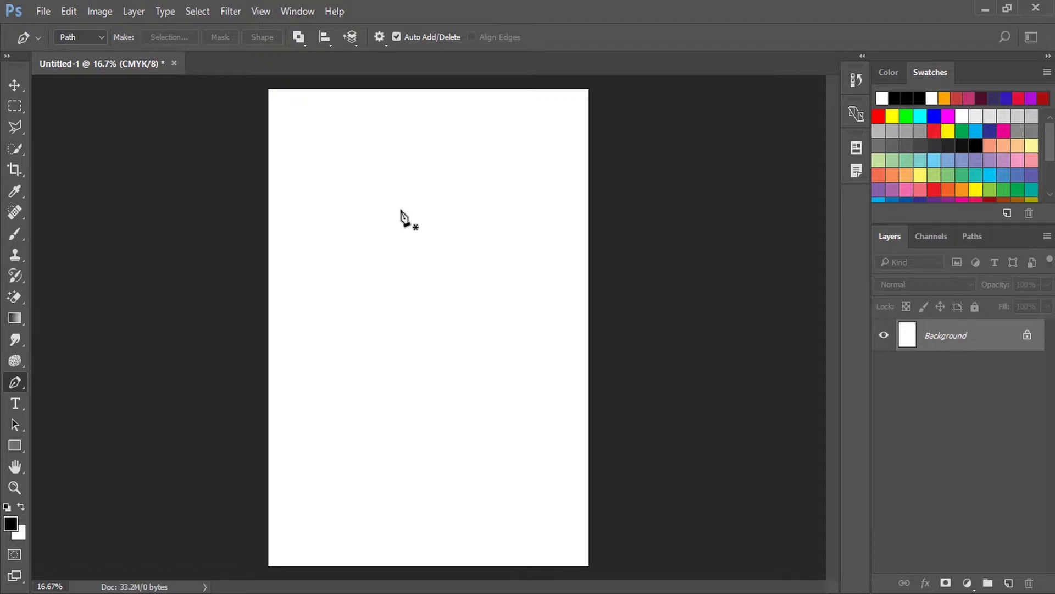
Draw a closed, curved leaf path with a sharp bottom corner in the upper-left.
{"action": "left_click", "coordinate": [372, 204]}
{"action": "left_click", "coordinate": [375, 351]}
{"action": "left_click_drag", "start_coordinate": [374, 352], "coordinate": [432, 402]}
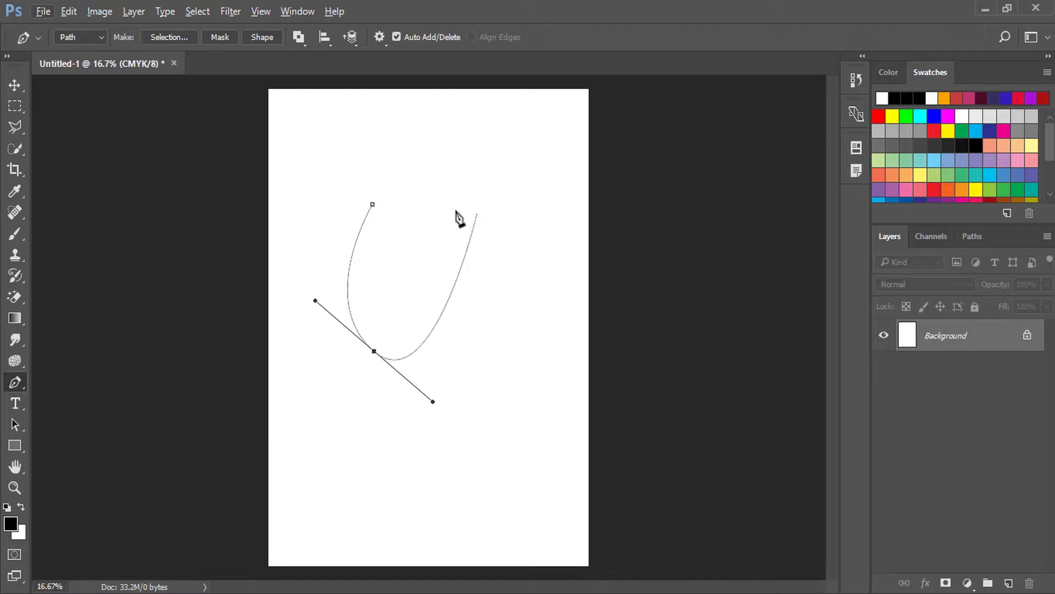
{"action": "left_click", "coordinate": [375, 351]}
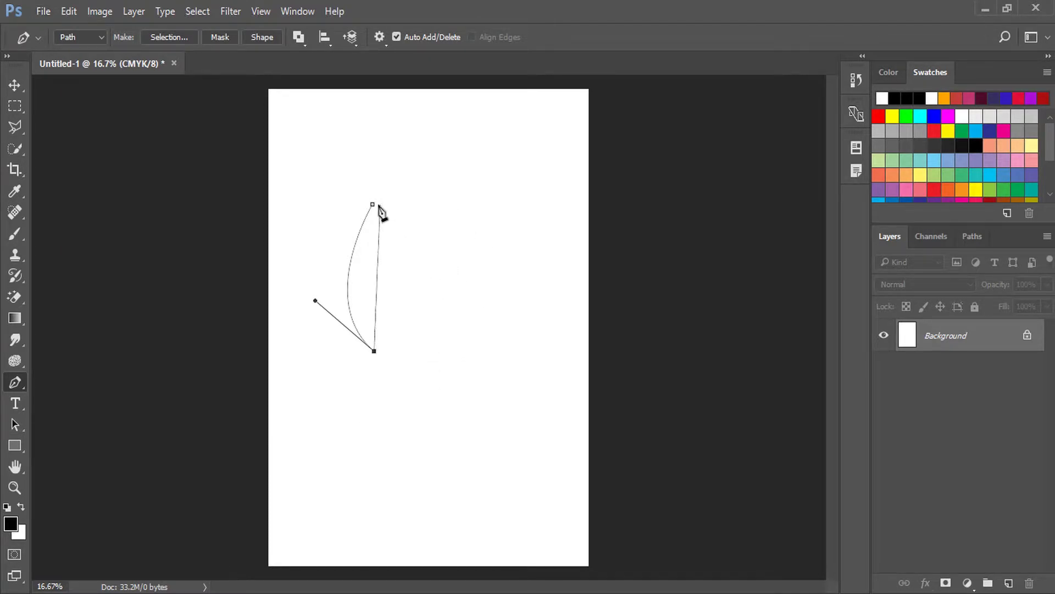
{"action": "mouse_move", "coordinate": [373, 204]}
{"action": "left_mouse_down"}
{"action": "mouse_move", "coordinate": [318, 124]}
{"action": "mouse_move", "coordinate": [326, 130]}
{"action": "left_mouse_up"}
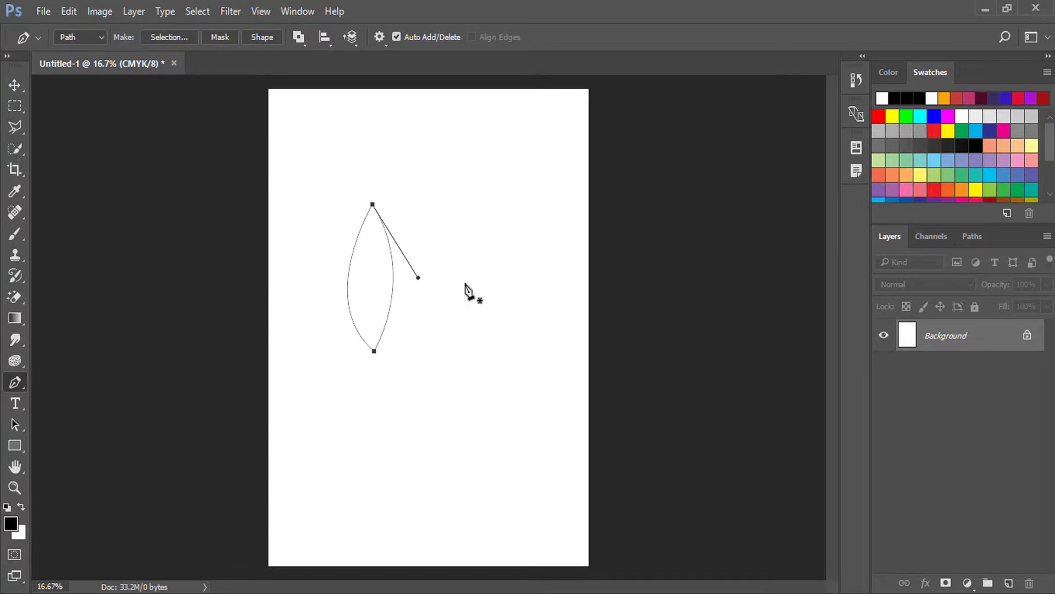
Convert the leaf path to a 0-pixel-feather selection and copy it to a new layer.
{"action": "right_click", "coordinate": [374, 249]}
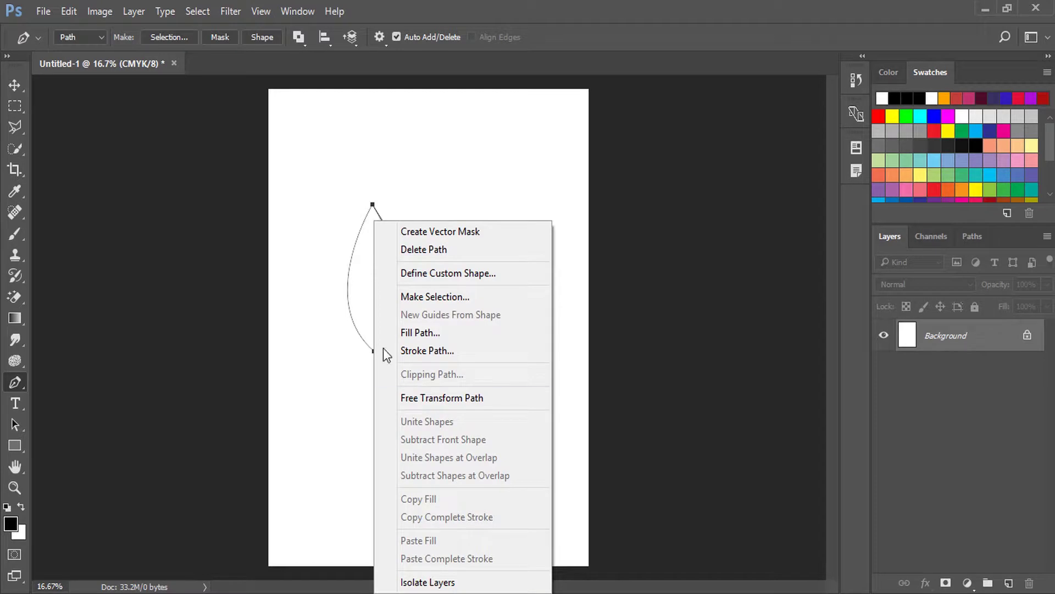
{"action": "left_click", "coordinate": [441, 298]}
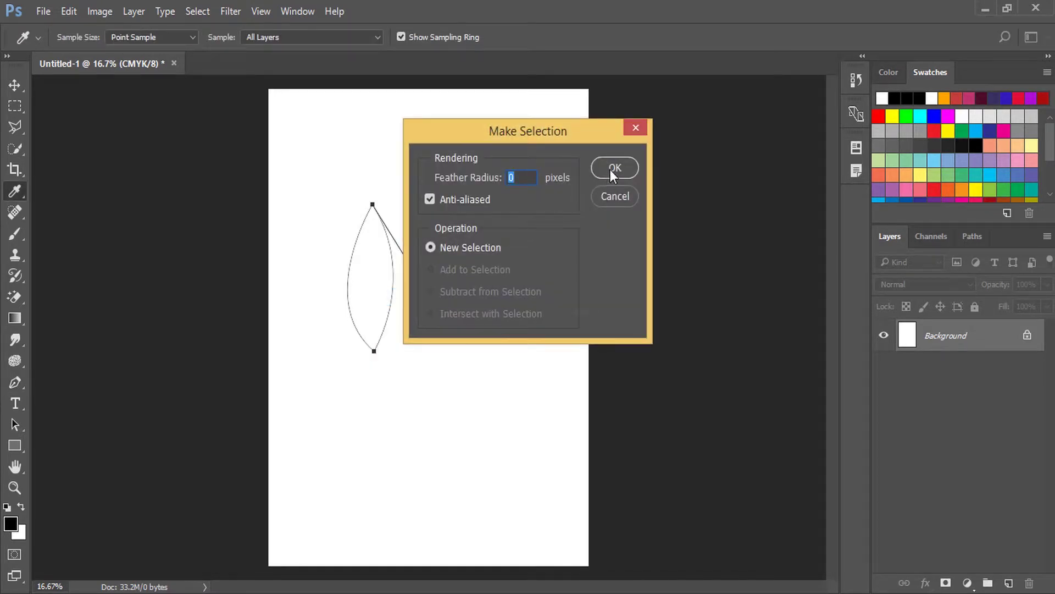
{"action": "left_click", "coordinate": [611, 171]}
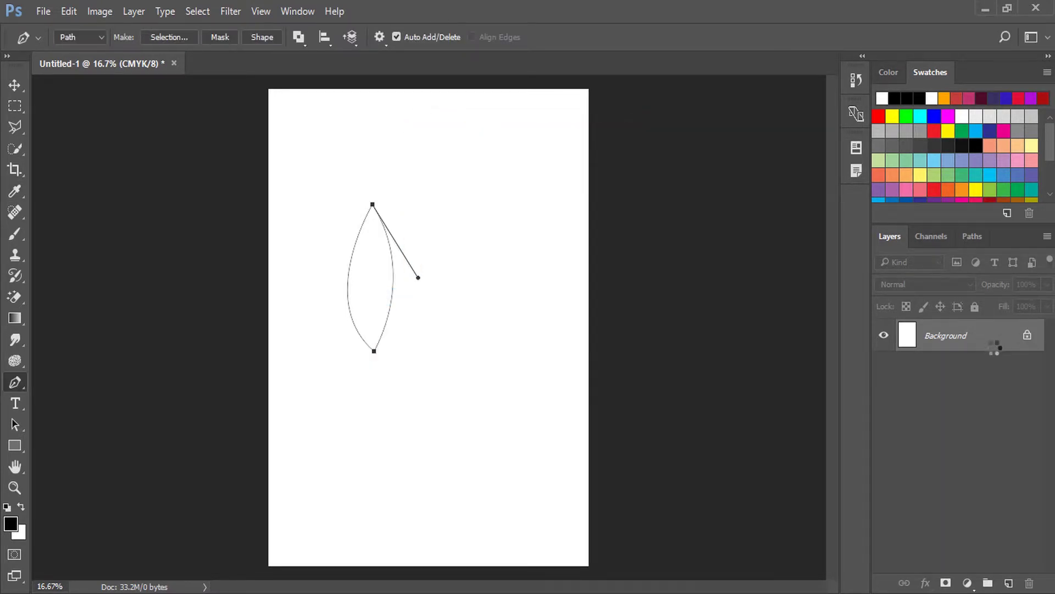
{"action": "key", "text": "ctrl+j"}
Tint the leaf layer dark green #025d09 with a Color Overlay and move it top-right.
{"action": "key", "text": "v"}
{"action": "right_click", "coordinate": [954, 340]}
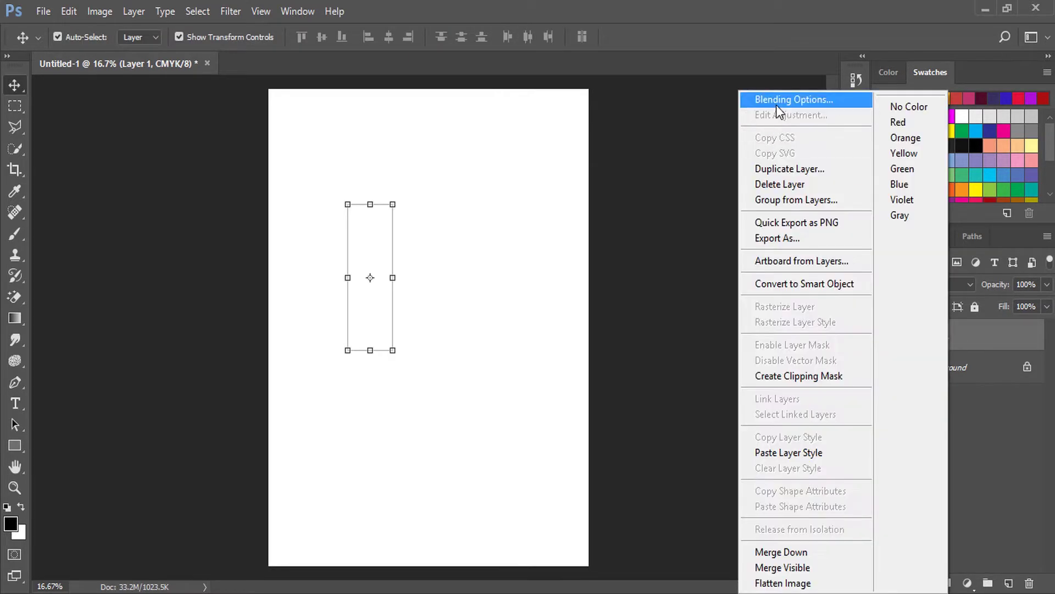
{"action": "left_click", "coordinate": [497, 235]}
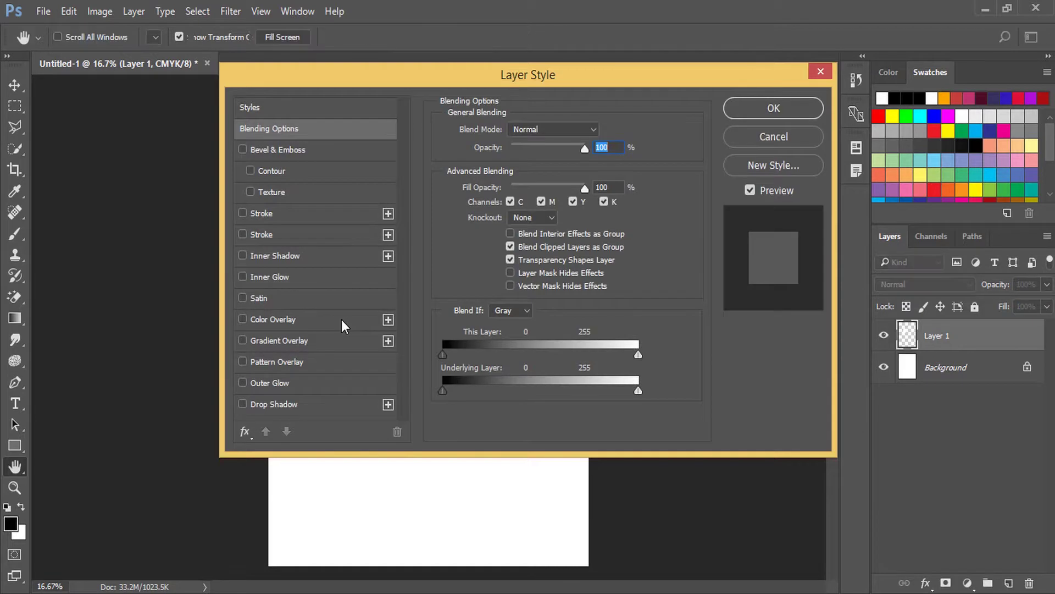
{"action": "left_click", "coordinate": [292, 321]}
{"action": "left_click", "coordinate": [602, 132]}
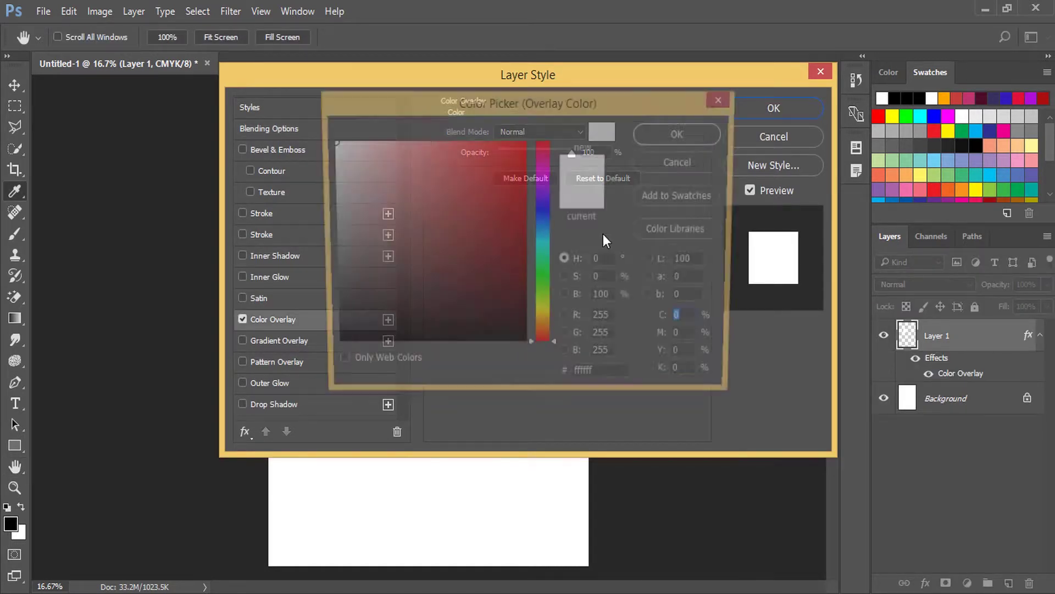
{"action": "left_click", "coordinate": [539, 277]}
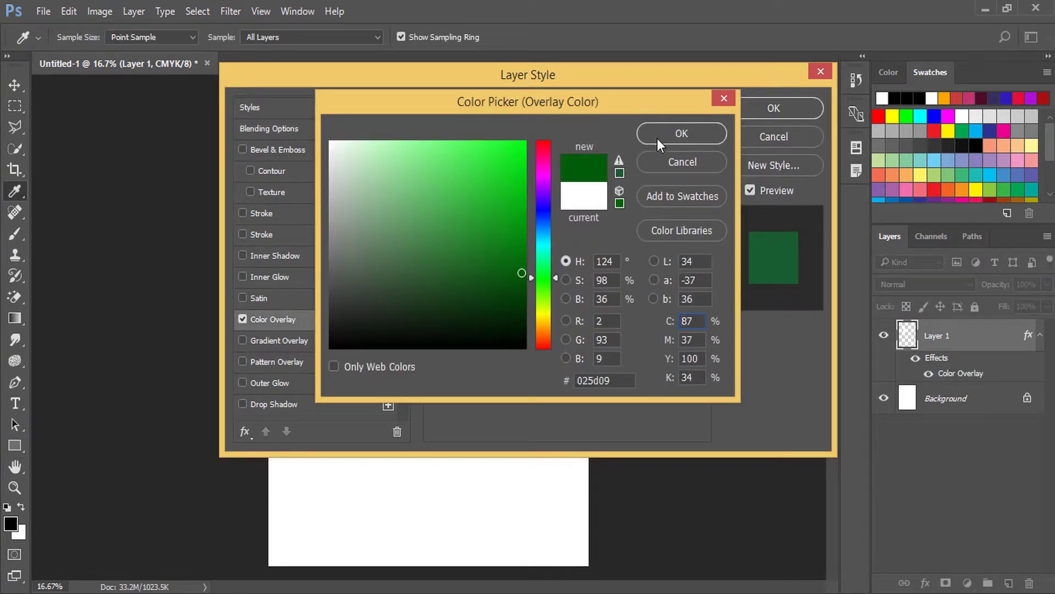
{"action": "key", "text": "Return"}
{"action": "left_click", "coordinate": [742, 109]}
{"action": "left_click_drag", "start_coordinate": [371, 269], "coordinate": [549, 181]}
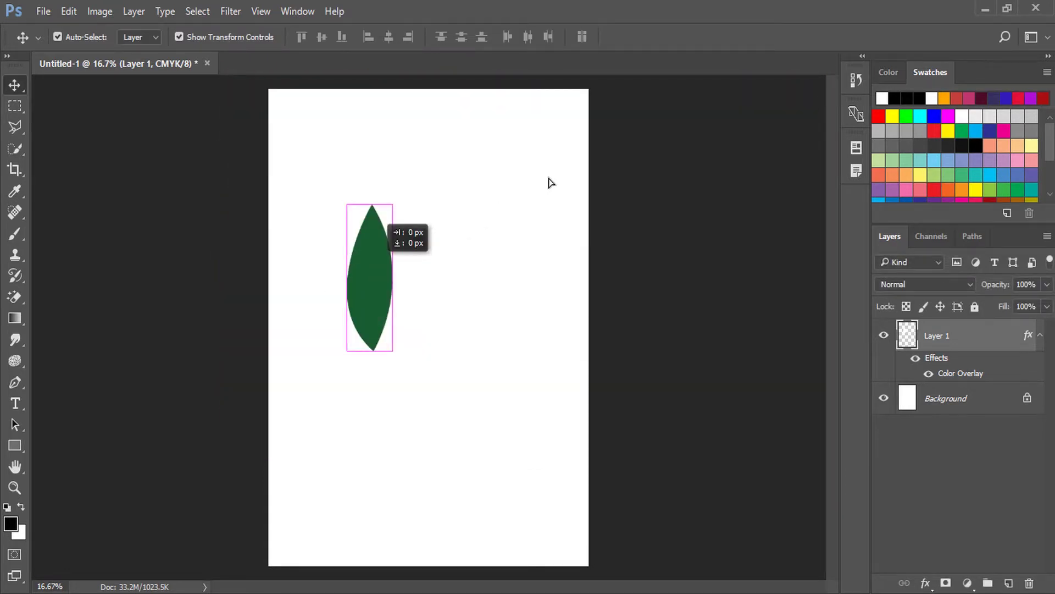
Reselect the Pen Tool, start a new path and enable the Rubber Band preview.
{"action": "right_click", "coordinate": [15, 384]}
{"action": "left_click", "coordinate": [58, 382]}
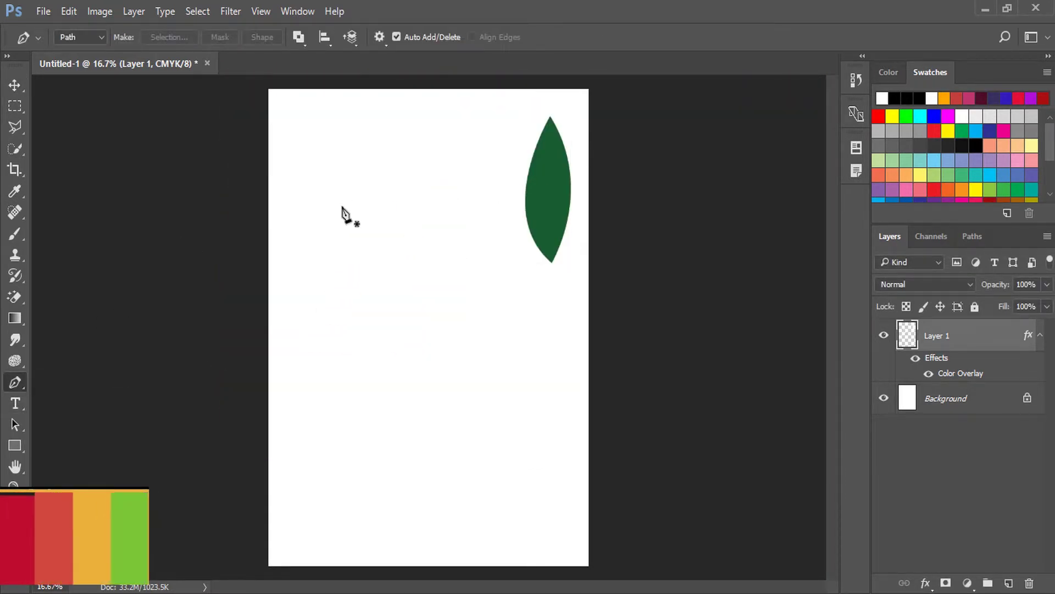
{"action": "left_click", "coordinate": [346, 235]}
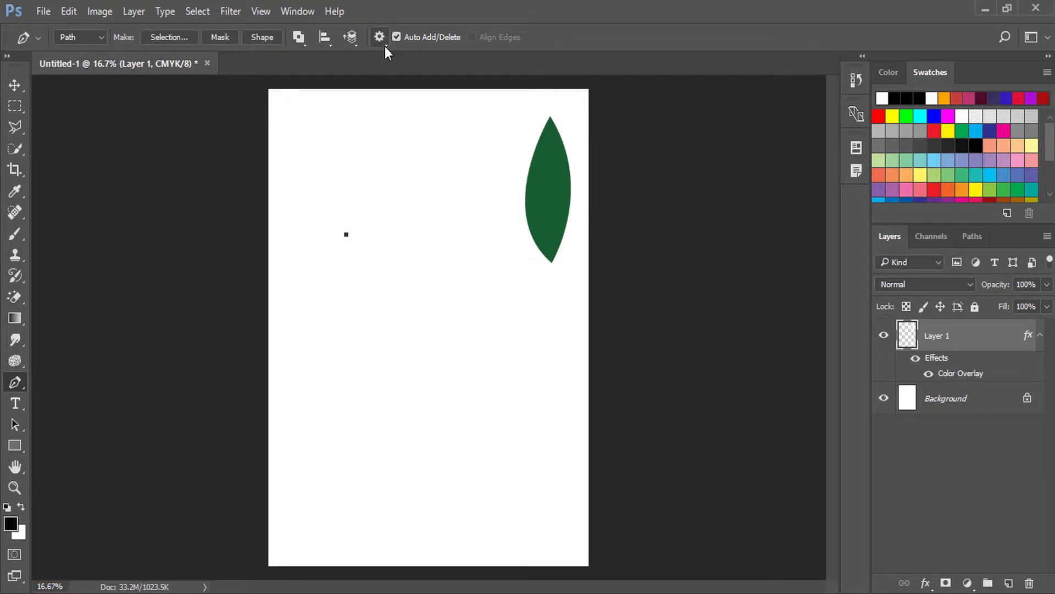
{"action": "left_click", "coordinate": [354, 58]}
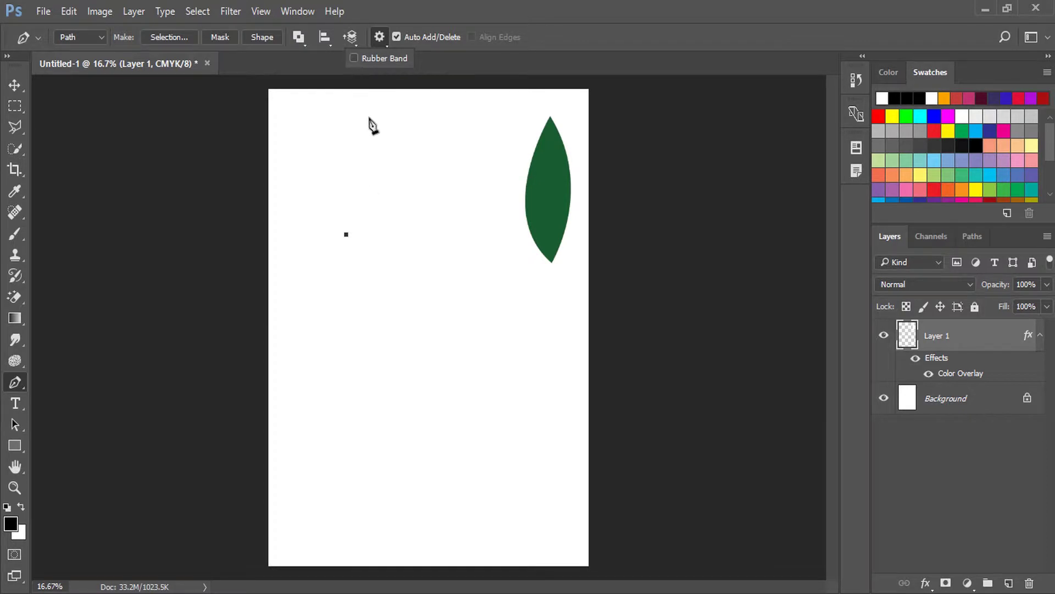
{"action": "left_click", "coordinate": [354, 58]}
Add several zigzag anchors, then revert the document to its blank original.
{"action": "left_click", "coordinate": [338, 441]}
{"action": "left_click", "coordinate": [507, 390]}
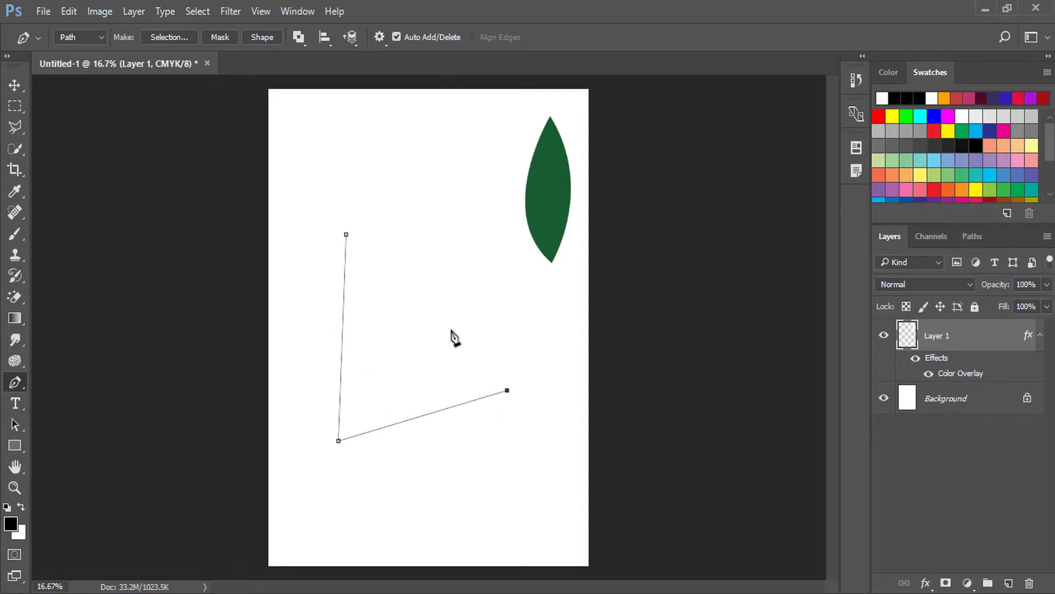
{"action": "left_click", "coordinate": [418, 294]}
{"action": "left_click", "coordinate": [472, 192]}
{"action": "left_click", "coordinate": [416, 142]}
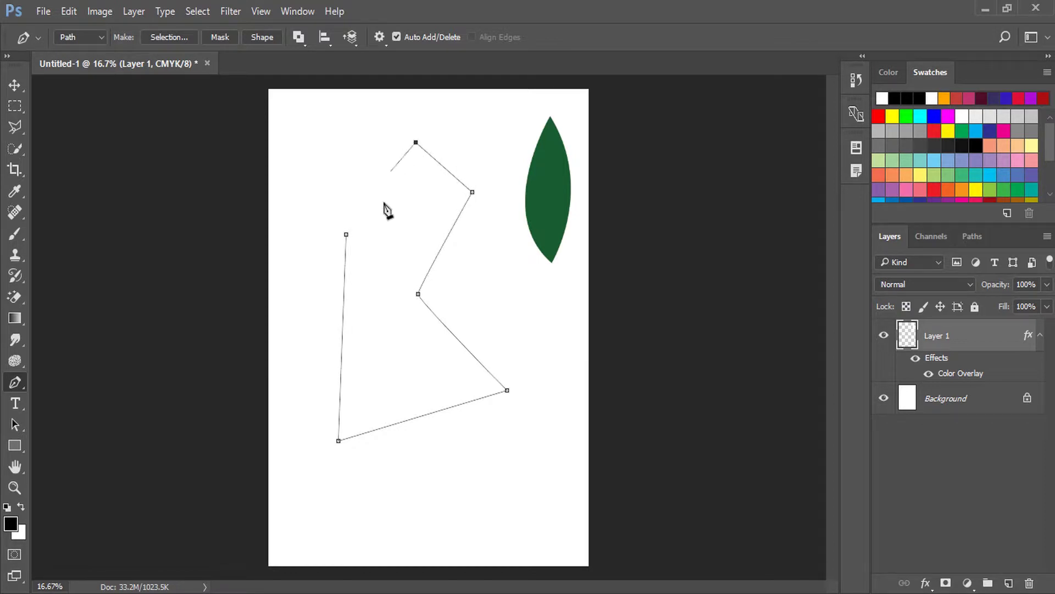
{"action": "left_click", "coordinate": [384, 205]}
{"action": "key", "text": "ctrl+alt+z"}
{"action": "key", "text": "ctrl+alt+z"}
{"action": "key", "text": "ctrl+alt+z"}
{"action": "key", "text": "ctrl+alt+z"}
{"action": "key", "text": "ctrl+alt+z"}
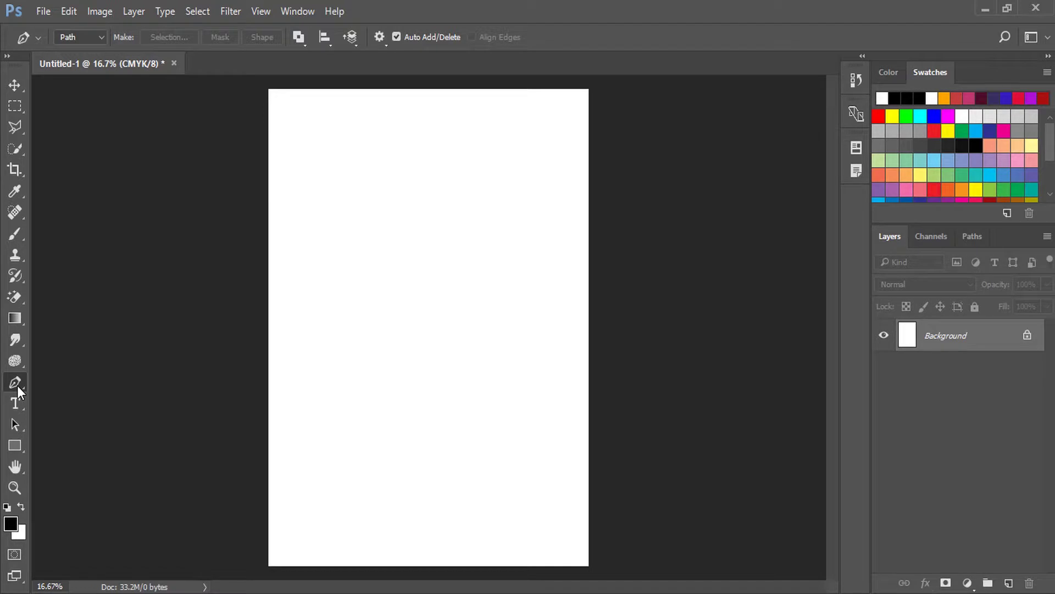
Start a crown path with a curved left edge and a sharp lower-left corner.
{"action": "right_click", "coordinate": [22, 385]}
{"action": "left_click", "coordinate": [57, 378]}
{"action": "left_click", "coordinate": [360, 183]}
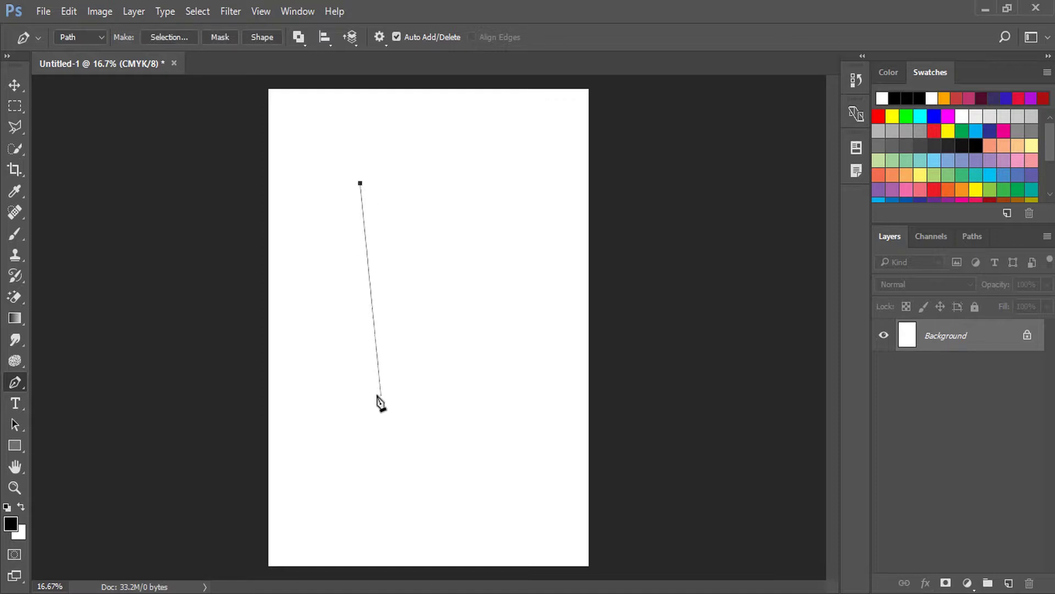
{"action": "mouse_move", "coordinate": [365, 376]}
{"action": "left_mouse_down"}
{"action": "mouse_move", "coordinate": [425, 430]}
{"action": "mouse_move", "coordinate": [464, 435]}
{"action": "left_mouse_up"}
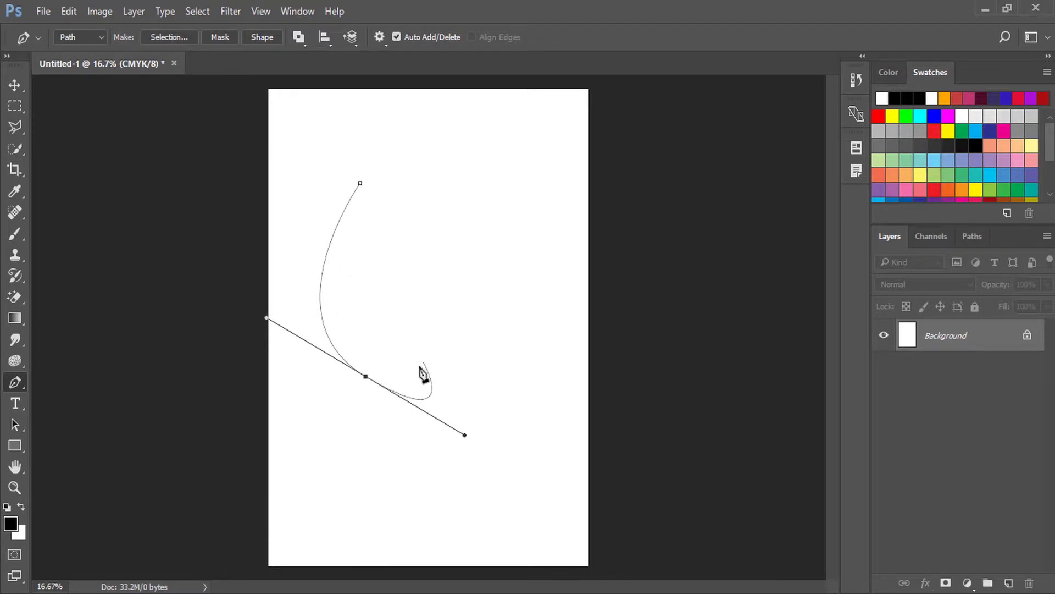
{"action": "left_click", "coordinate": [365, 377]}
Add the crown's pointed spikes and close the path on the first anchor.
{"action": "left_click_drag", "start_coordinate": [474, 212], "coordinate": [476, 187]}
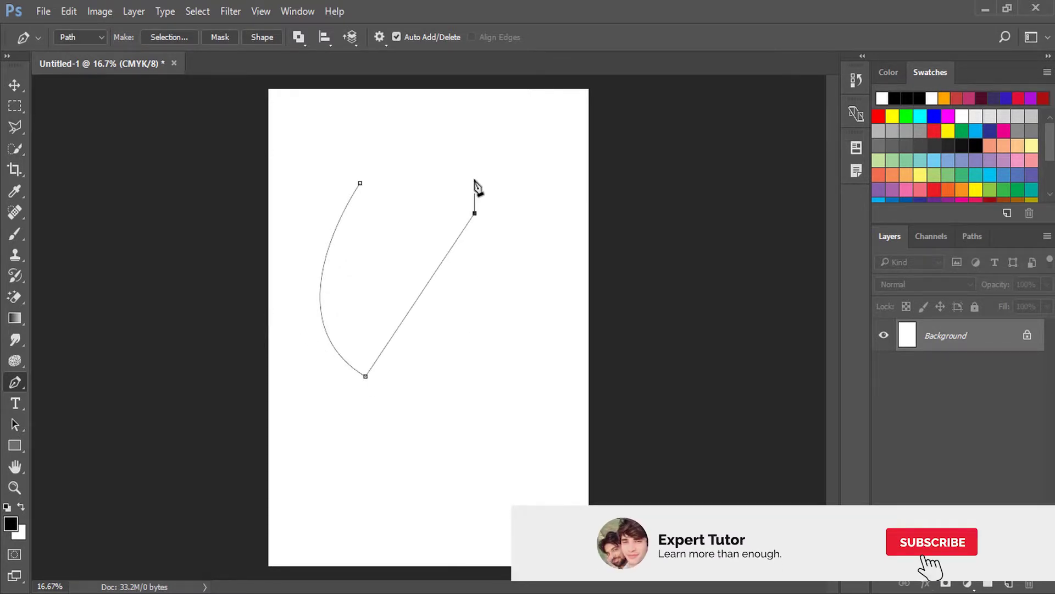
{"action": "left_click_drag", "start_coordinate": [391, 266], "coordinate": [458, 166]}
{"action": "left_click", "coordinate": [365, 270]}
{"action": "left_click", "coordinate": [430, 156]}
{"action": "left_click_drag", "start_coordinate": [355, 232], "coordinate": [358, 221]}
{"action": "left_click", "coordinate": [405, 120]}
{"action": "left_click", "coordinate": [360, 183]}
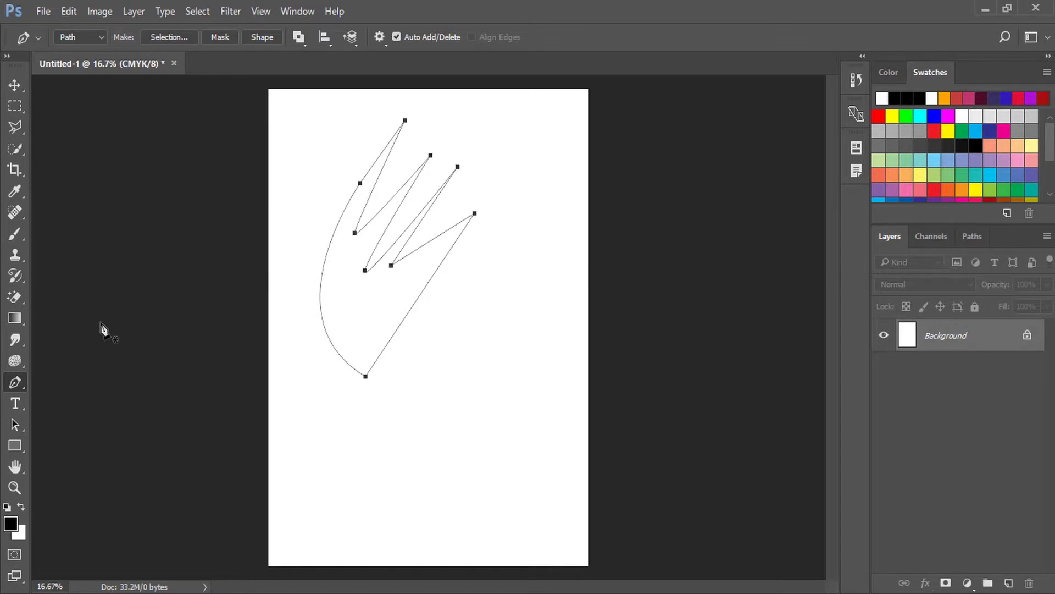
Convert the crown path to a selection and copy it to a new Layer 1.
{"action": "right_click", "coordinate": [394, 220]}
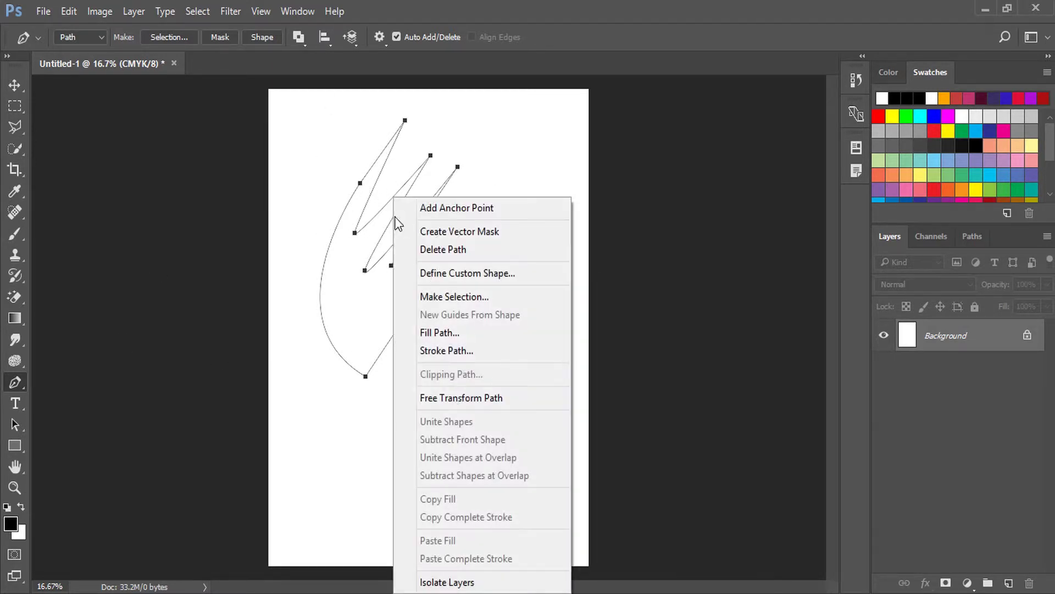
{"action": "left_click", "coordinate": [453, 297]}
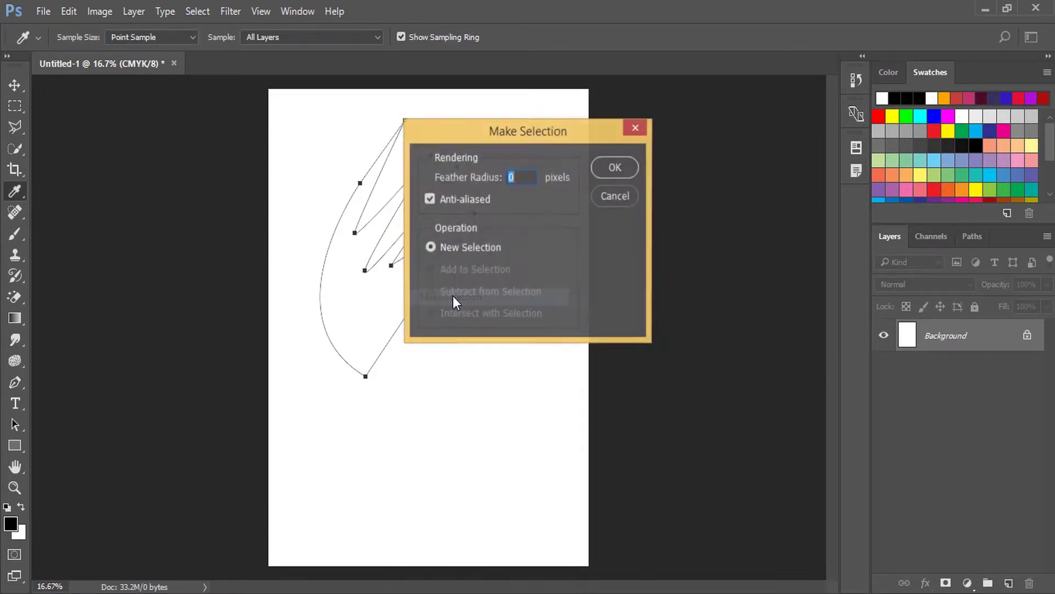
{"action": "left_click", "coordinate": [597, 169]}
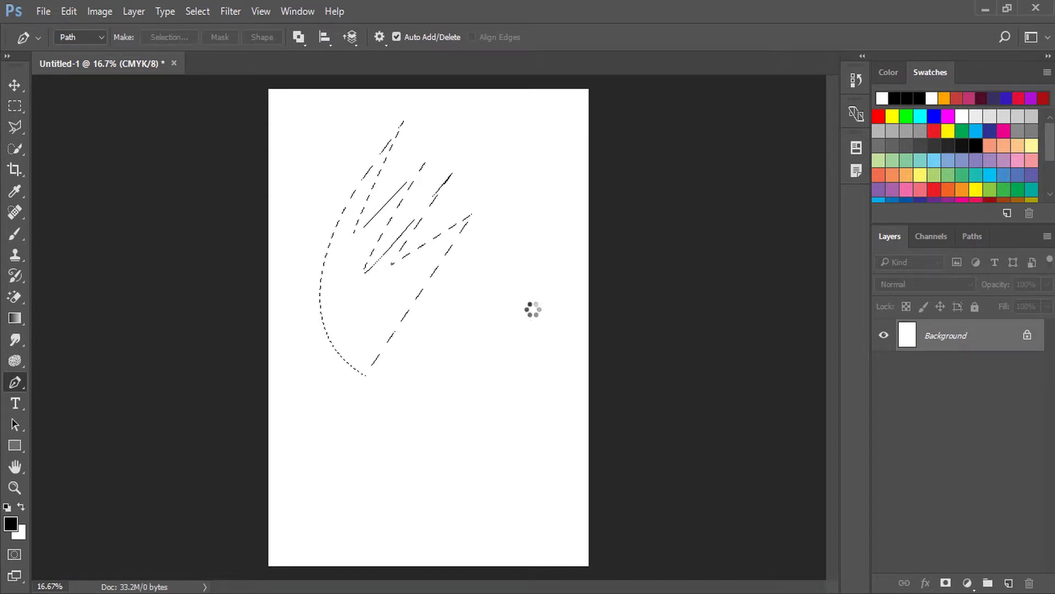
{"action": "key", "text": "ctrl+j"}
Give Layer 1 a green Color Overlay, then delete the layer.
{"action": "right_click", "coordinate": [922, 330]}
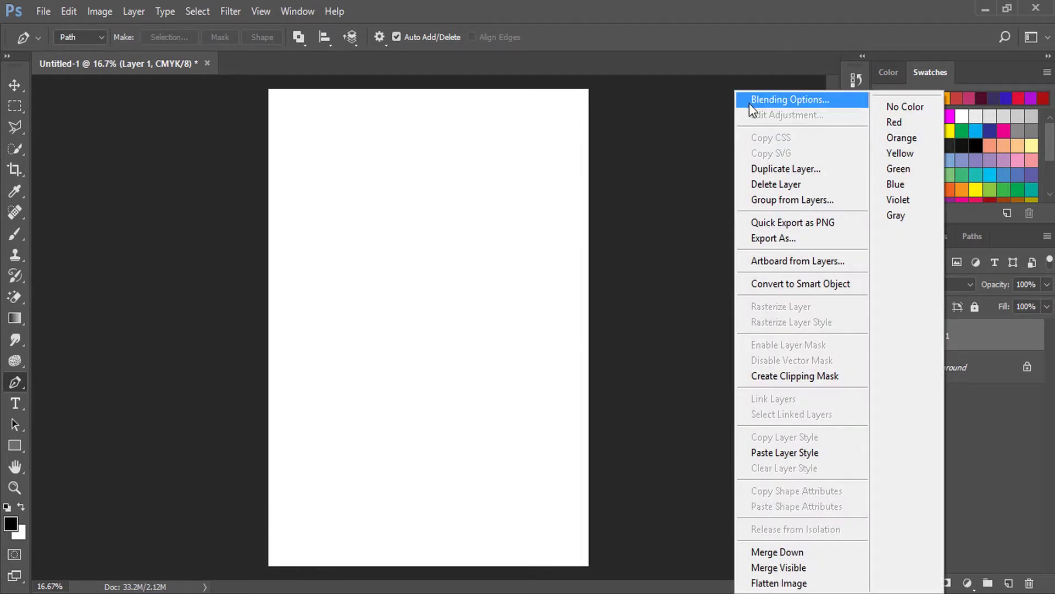
{"action": "left_click", "coordinate": [750, 103]}
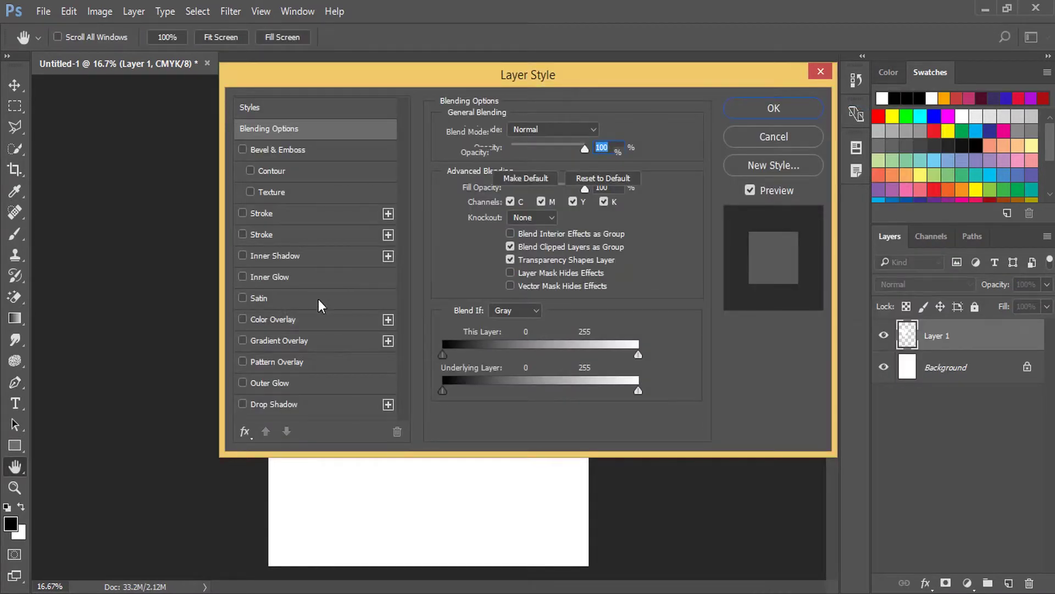
{"action": "left_click", "coordinate": [296, 319]}
{"action": "key", "text": "Return"}
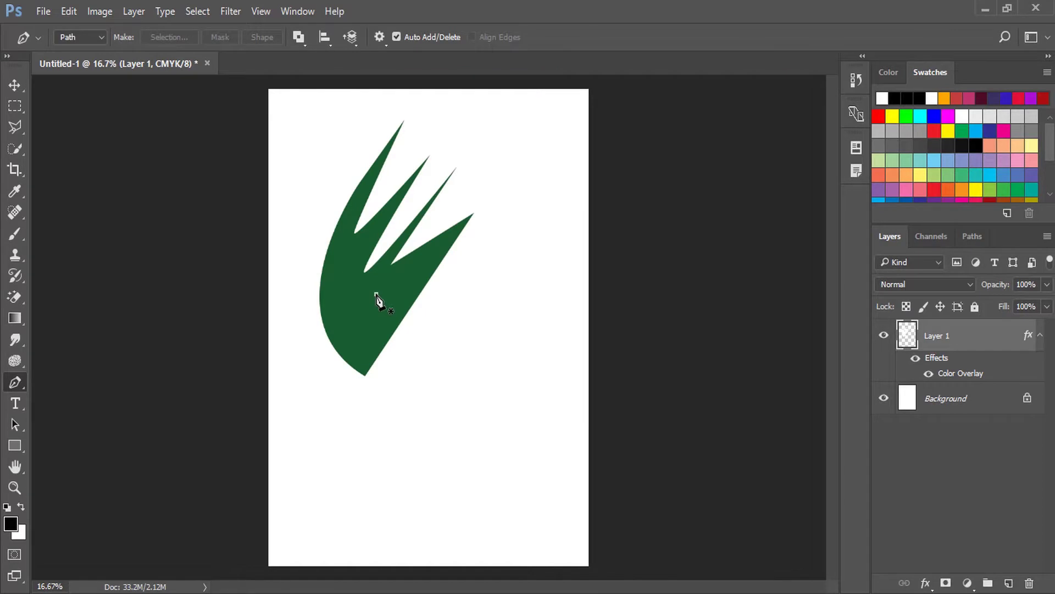
{"action": "key", "text": "v"}
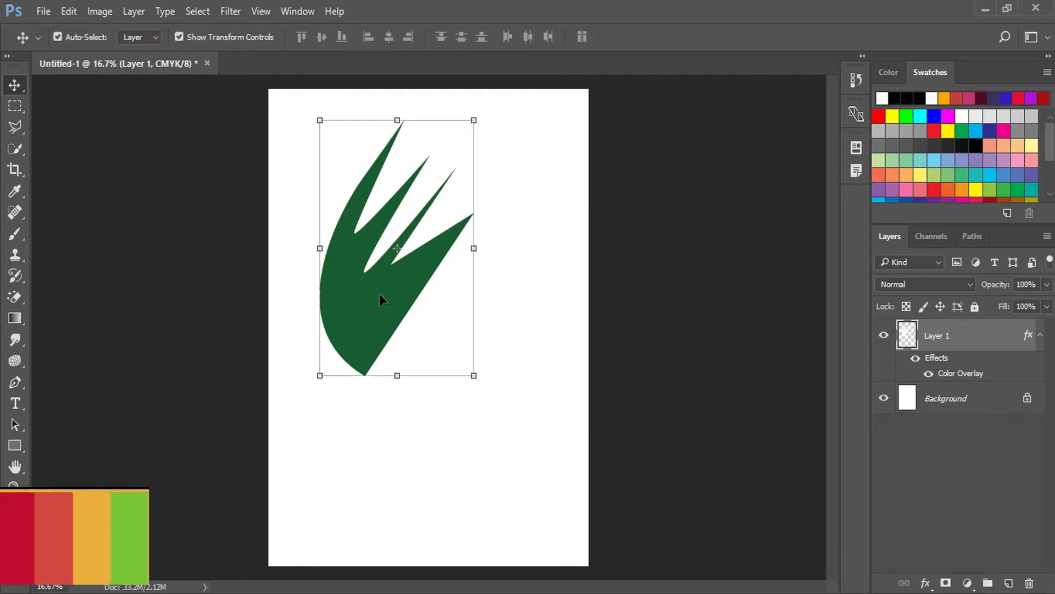
{"action": "key", "text": "Delete"}
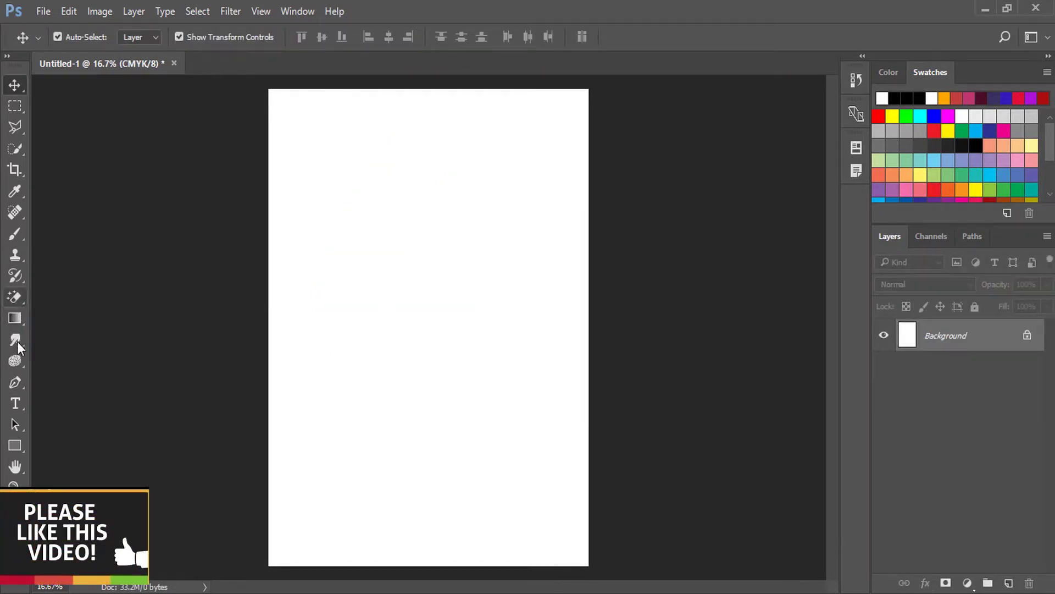
{"action": "left_click", "coordinate": [21, 387]}
{"action": "left_click", "coordinate": [354, 170]}
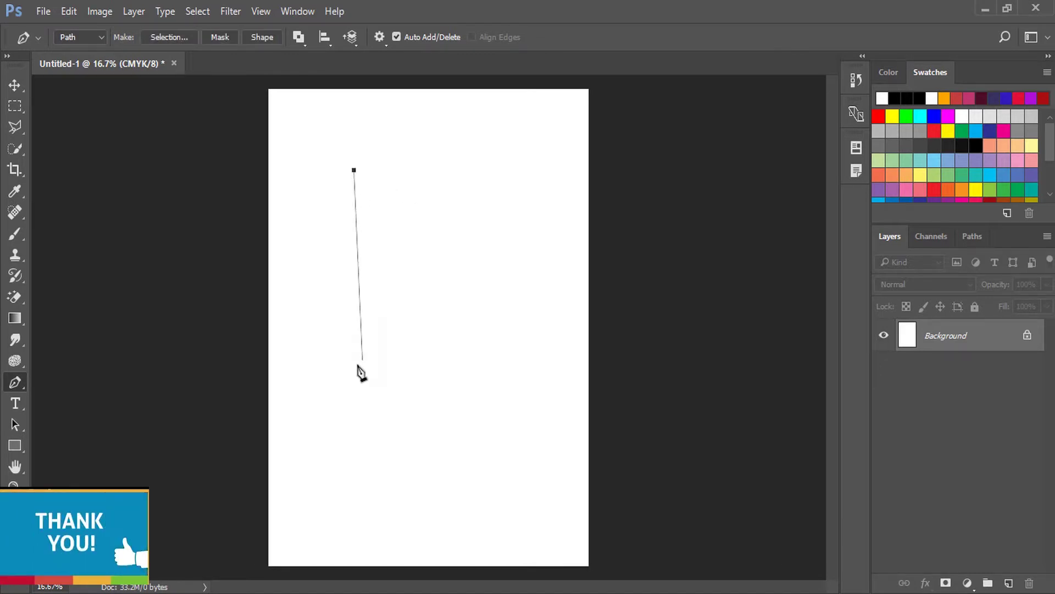
{"action": "left_click_drag", "start_coordinate": [357, 366], "coordinate": [463, 422]}
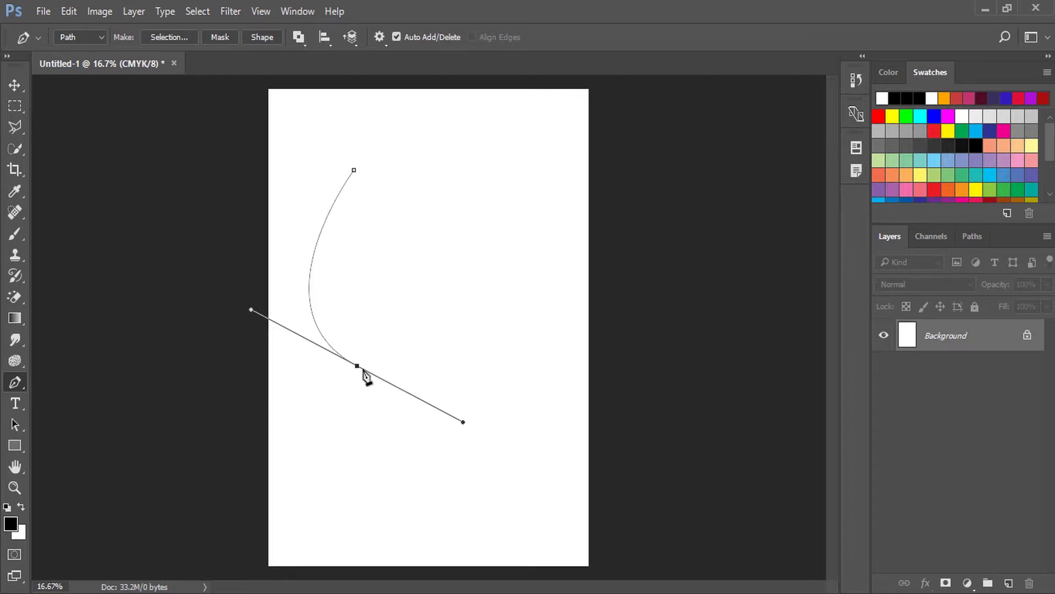
{"action": "left_click", "coordinate": [358, 365]}
{"action": "left_click", "coordinate": [354, 170]}
{"action": "left_click_drag", "start_coordinate": [354, 170], "coordinate": [431, 263]}
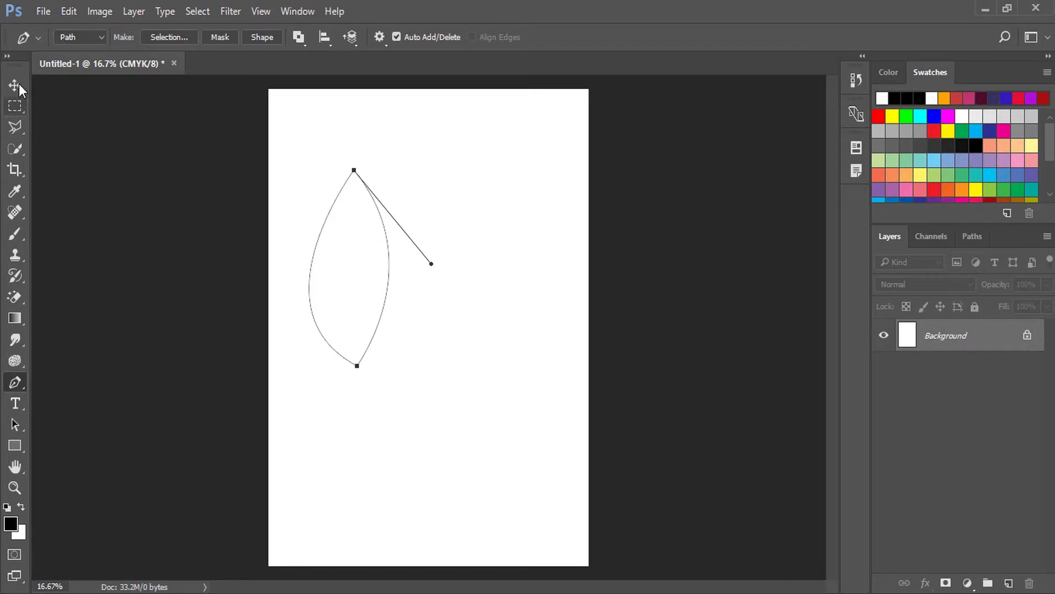
{"action": "key", "text": "Return"}
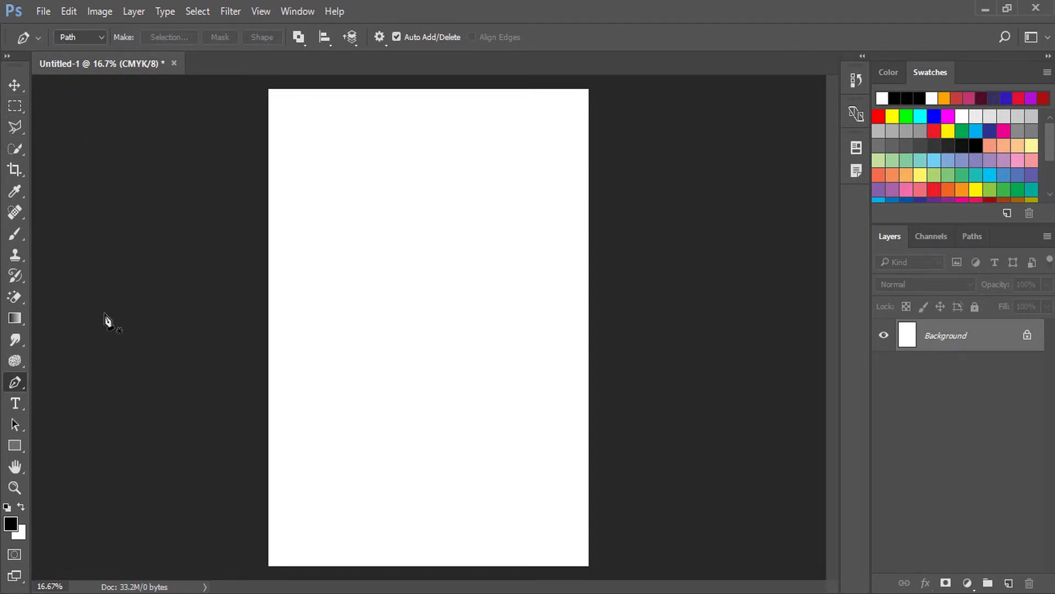
Draw a closed four-corner path, then delete its top-left anchor to form a triangle.
{"action": "right_click", "coordinate": [17, 377]}
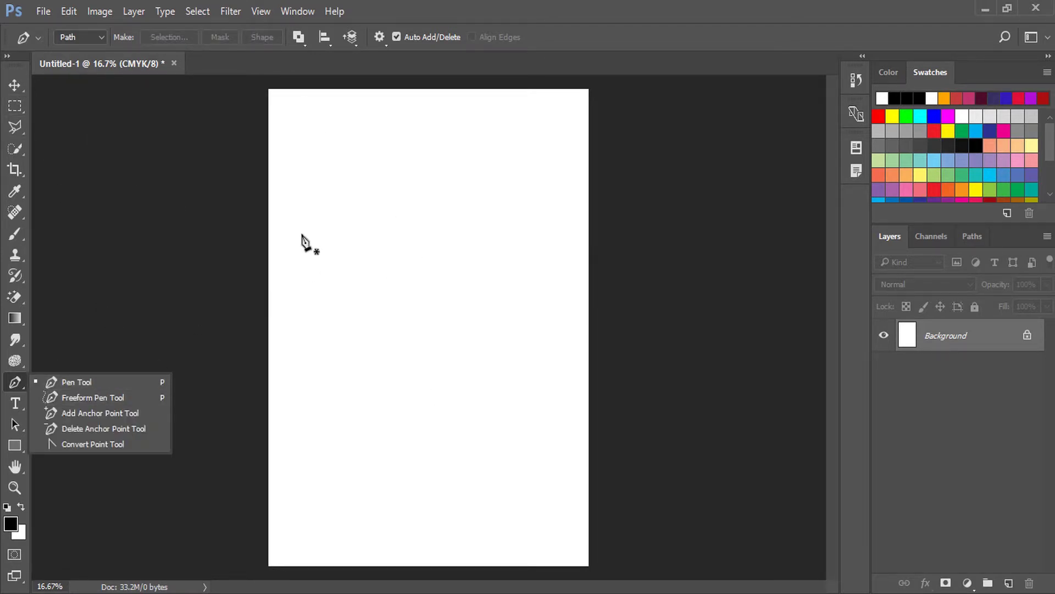
{"action": "left_click", "coordinate": [328, 194]}
{"action": "left_click", "coordinate": [322, 404]}
{"action": "left_click", "coordinate": [519, 408]}
{"action": "left_click", "coordinate": [523, 192]}
{"action": "left_click", "coordinate": [328, 194]}
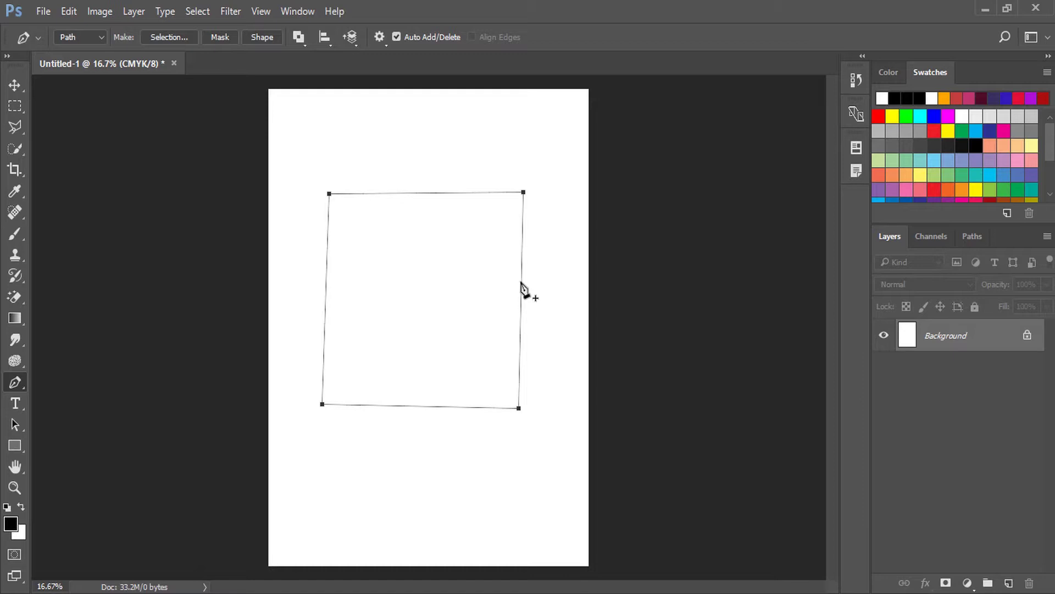
{"action": "right_click", "coordinate": [11, 387]}
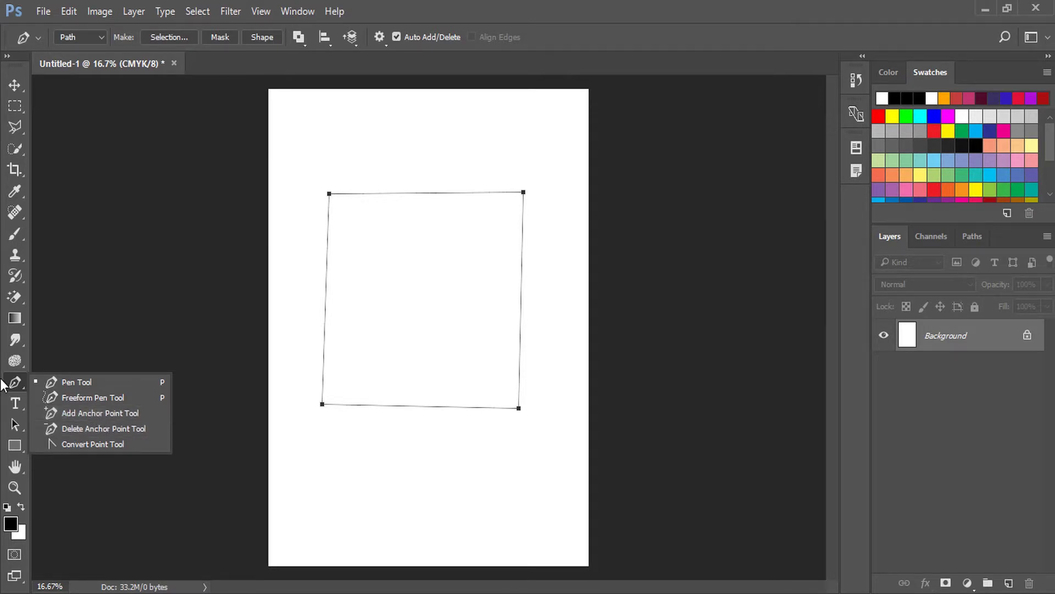
{"action": "left_click", "coordinate": [58, 380]}
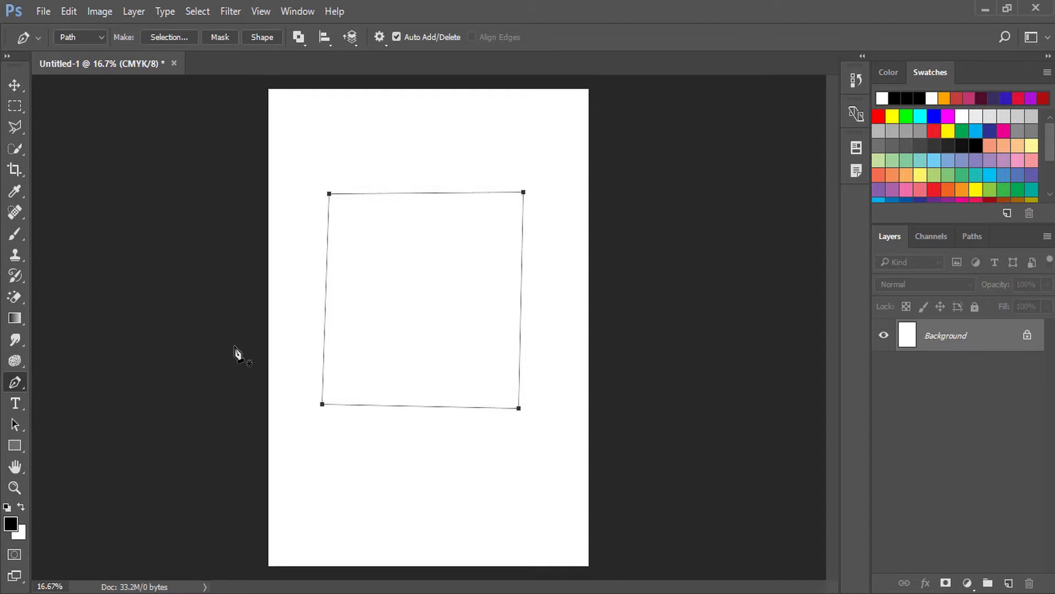
{"action": "left_click", "coordinate": [329, 194]}
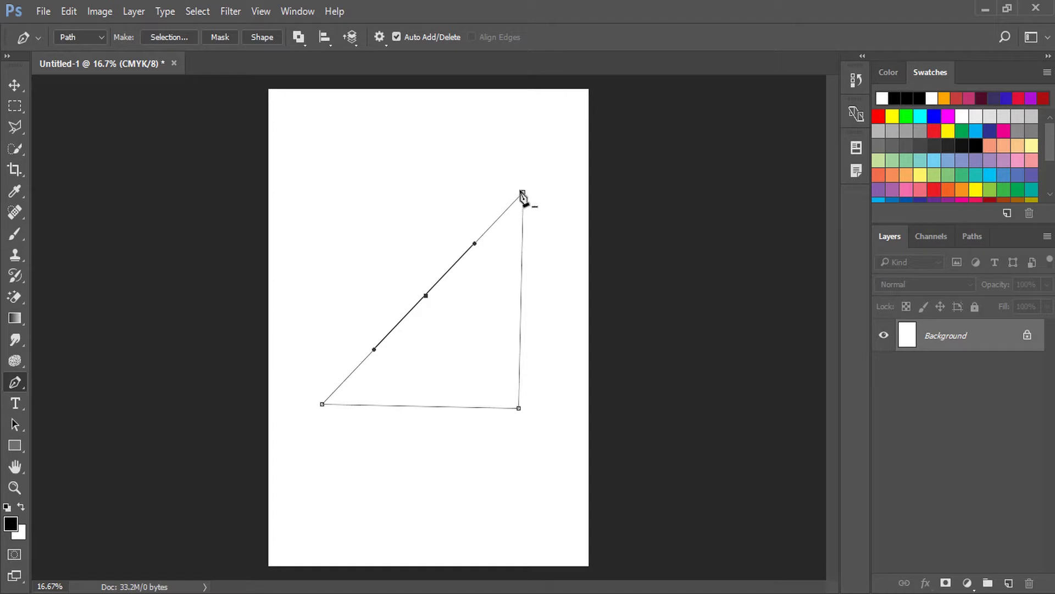
Add three anchors on the right side, two on the bottom and one on the diagonal.
{"action": "left_click", "coordinate": [521, 309]}
{"action": "left_click", "coordinate": [522, 212]}
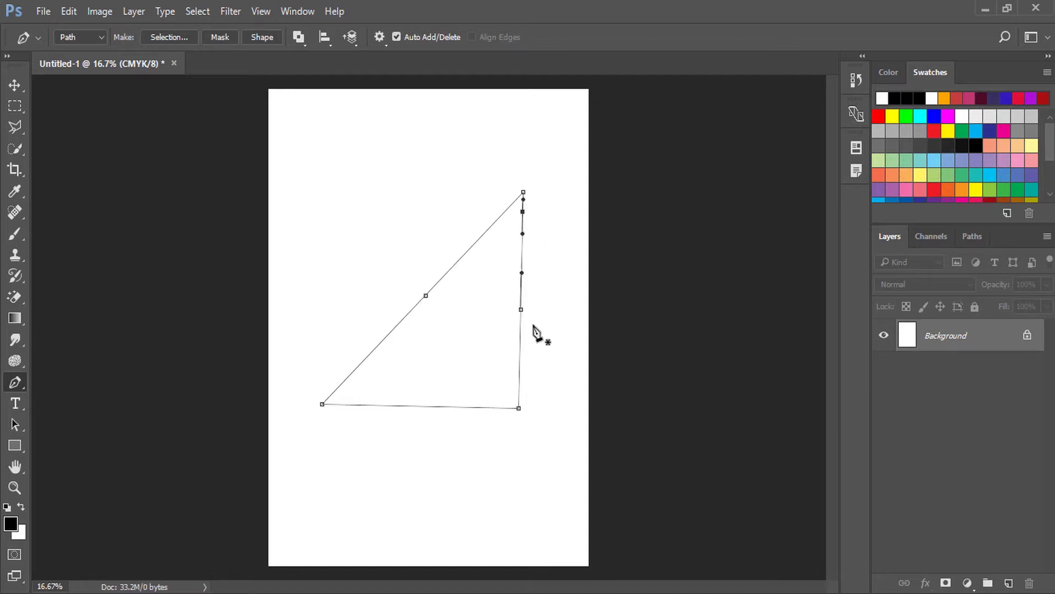
{"action": "left_click", "coordinate": [519, 374]}
{"action": "left_click", "coordinate": [476, 408]}
{"action": "left_click", "coordinate": [381, 406]}
{"action": "left_click", "coordinate": [381, 343]}
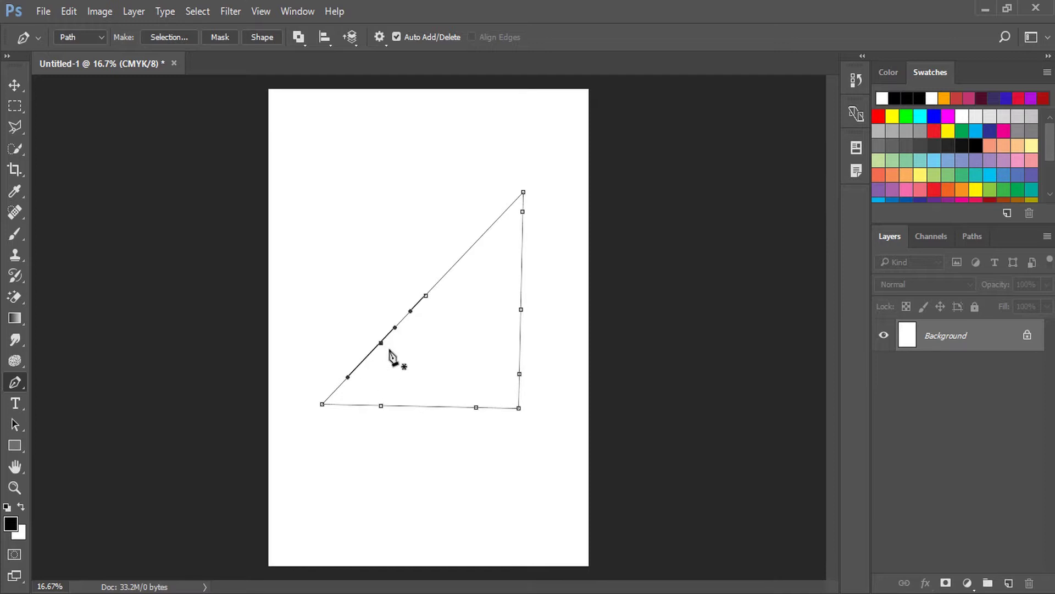
{"action": "left_click", "coordinate": [22, 431]}
{"action": "right_click", "coordinate": [21, 431]}
{"action": "left_click", "coordinate": [376, 360]}
Drag anchors to curve the triangle's top and bulge its right side, then dismiss the path.
{"action": "mouse_move", "coordinate": [380, 344]}
{"action": "left_mouse_down"}
{"action": "mouse_move", "coordinate": [363, 329]}
{"action": "mouse_move", "coordinate": [359, 351]}
{"action": "mouse_move", "coordinate": [312, 268]}
{"action": "left_mouse_up"}
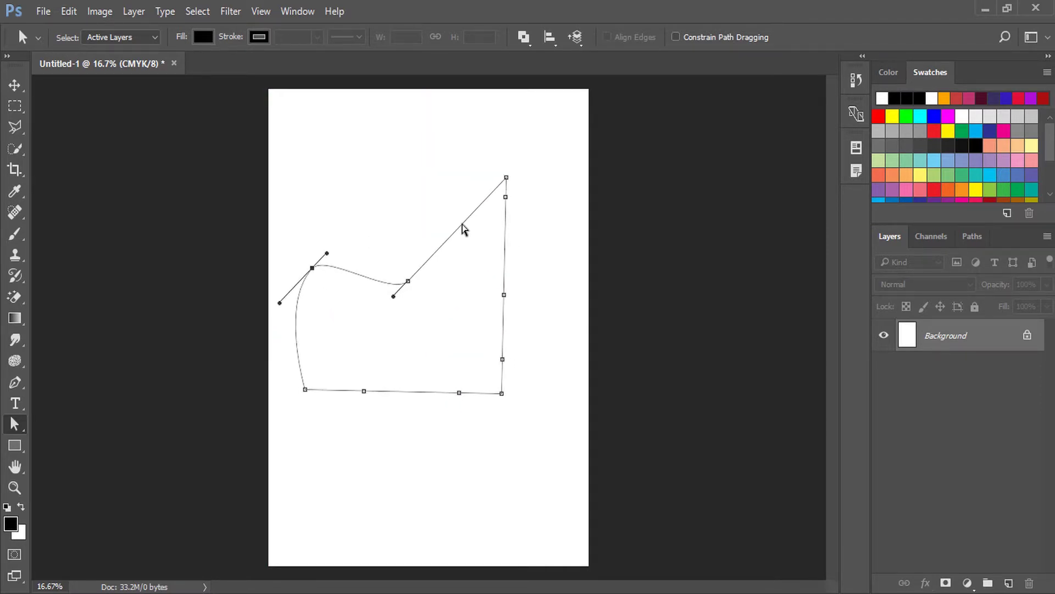
{"action": "mouse_move", "coordinate": [421, 266]}
{"action": "left_mouse_down"}
{"action": "mouse_move", "coordinate": [403, 287]}
{"action": "mouse_move", "coordinate": [396, 193]}
{"action": "left_mouse_up"}
{"action": "left_click", "coordinate": [504, 295]}
{"action": "left_click_drag", "start_coordinate": [504, 297], "coordinate": [564, 305]}
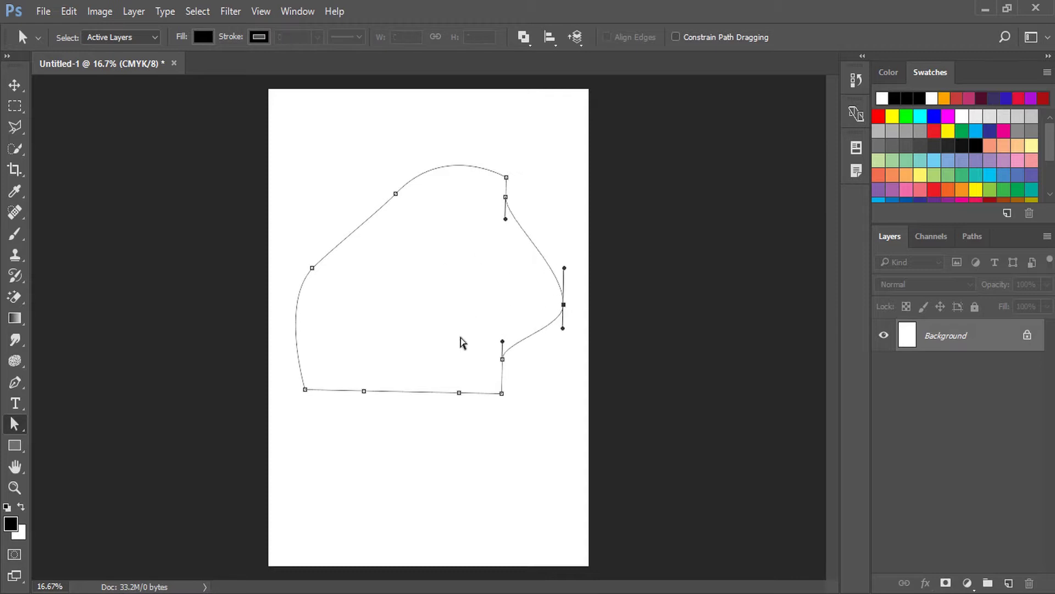
{"action": "right_click", "coordinate": [22, 427]}
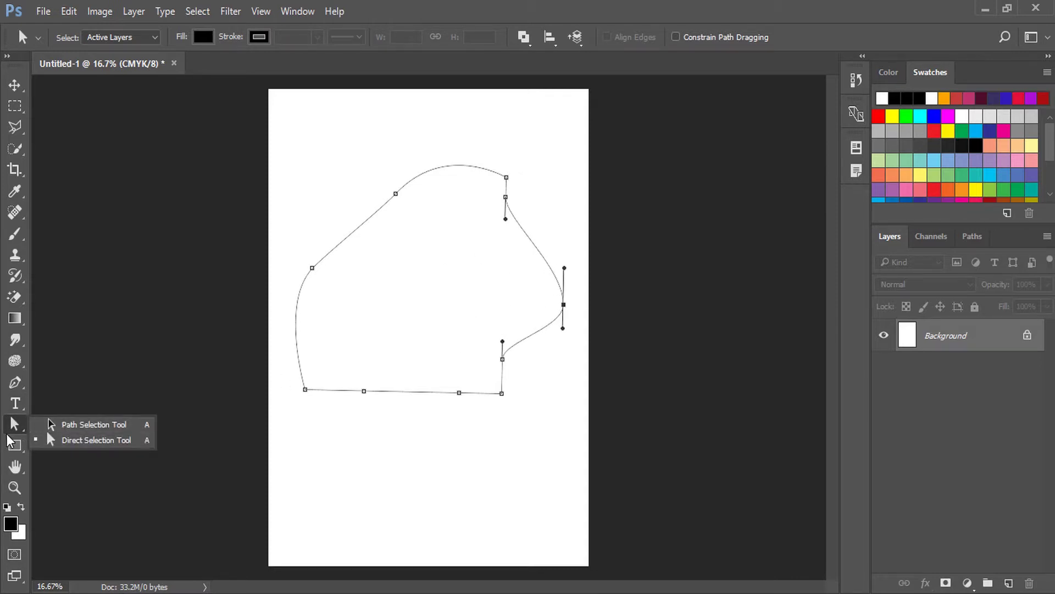
{"action": "left_click", "coordinate": [18, 384]}
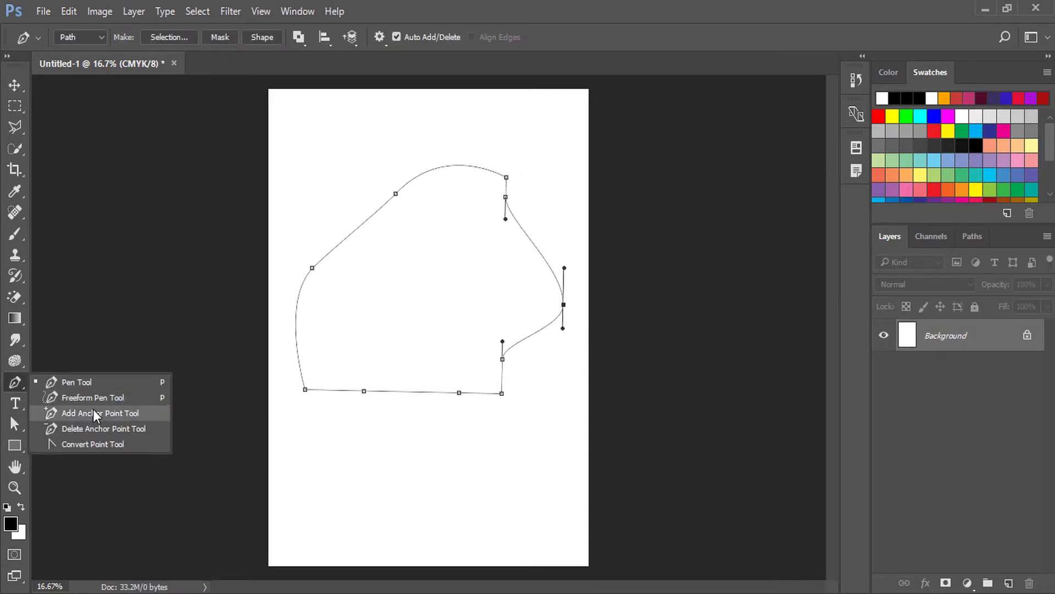
{"action": "left_click", "coordinate": [15, 85]}
{"action": "left_click", "coordinate": [319, 152]}
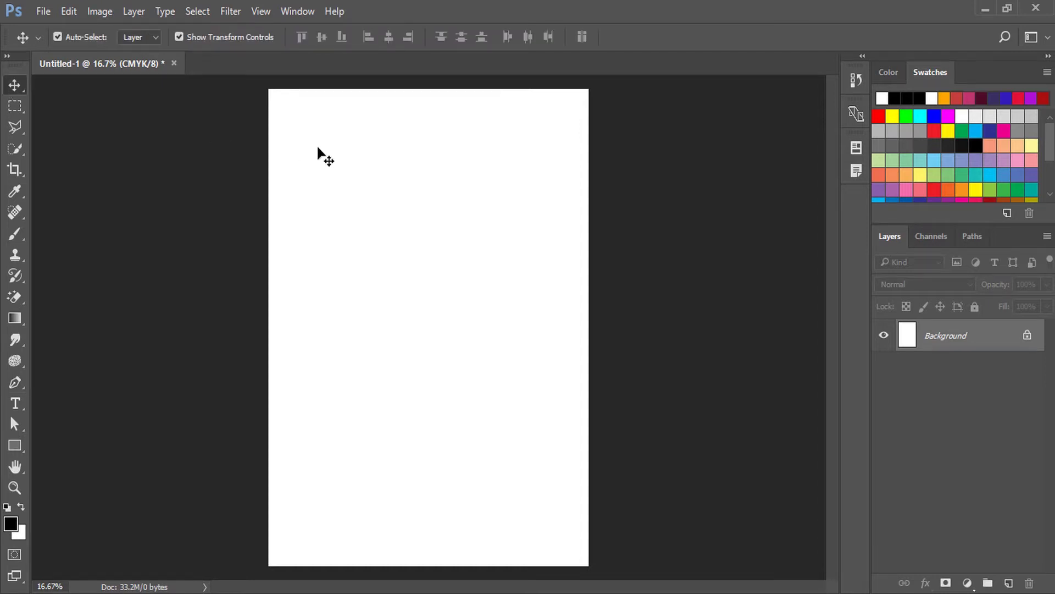
{"action": "left_click", "coordinate": [20, 384]}
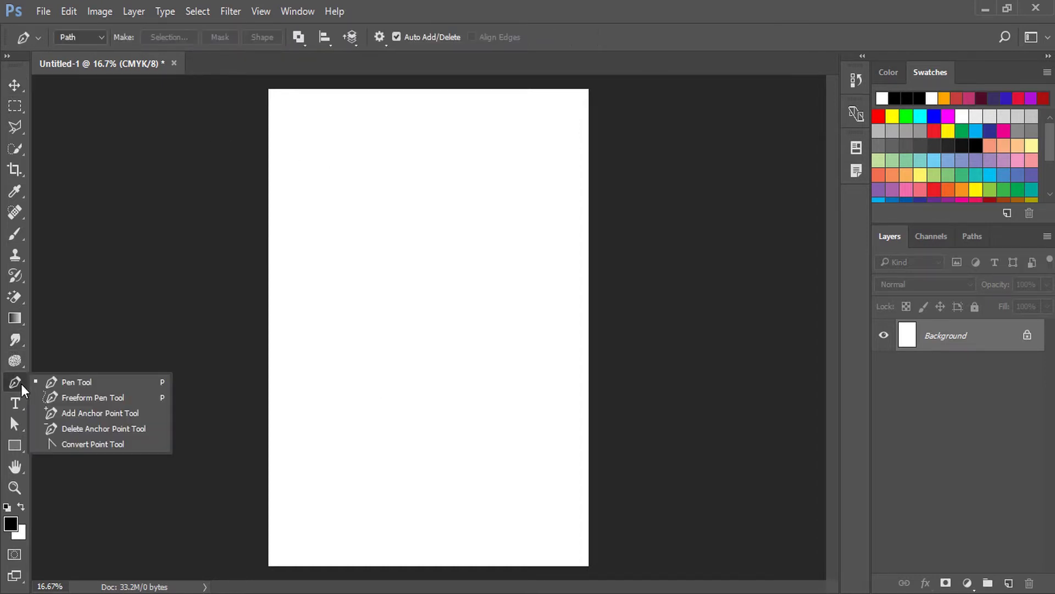
{"action": "left_click", "coordinate": [81, 399]}
{"action": "left_click_drag", "start_coordinate": [366, 180], "coordinate": [294, 320]}
{"action": "mouse_move", "coordinate": [346, 388]}
{"action": "left_mouse_down"}
{"action": "mouse_move", "coordinate": [366, 247]}
{"action": "mouse_move", "coordinate": [431, 306]}
{"action": "mouse_move", "coordinate": [401, 247]}
{"action": "mouse_move", "coordinate": [411, 299]}
{"action": "mouse_move", "coordinate": [416, 269]}
{"action": "mouse_move", "coordinate": [416, 281]}
{"action": "left_mouse_up"}
{"action": "right_click", "coordinate": [427, 221]}
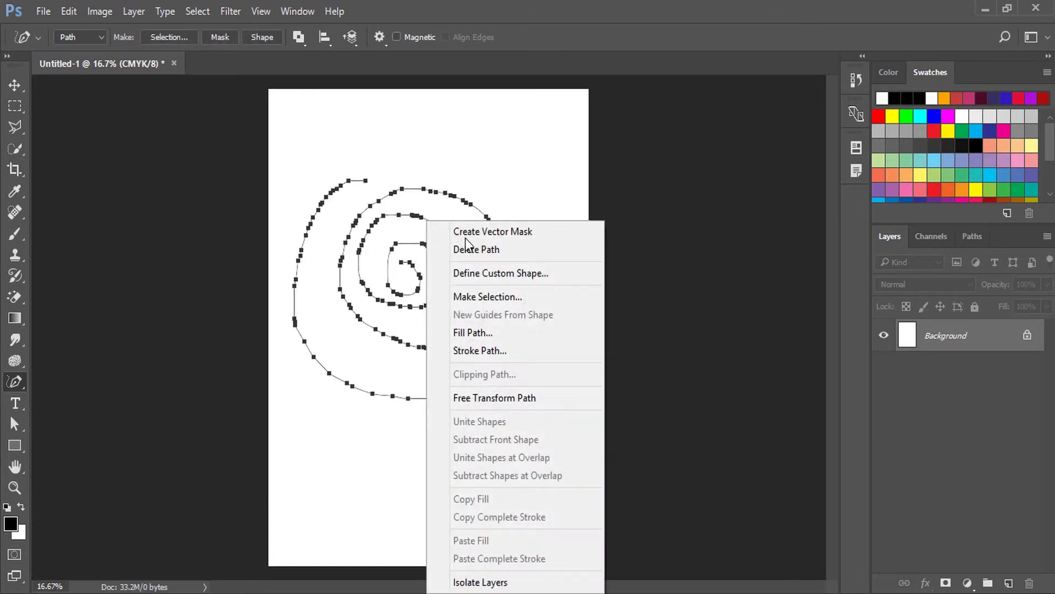
{"action": "left_click", "coordinate": [502, 296]}
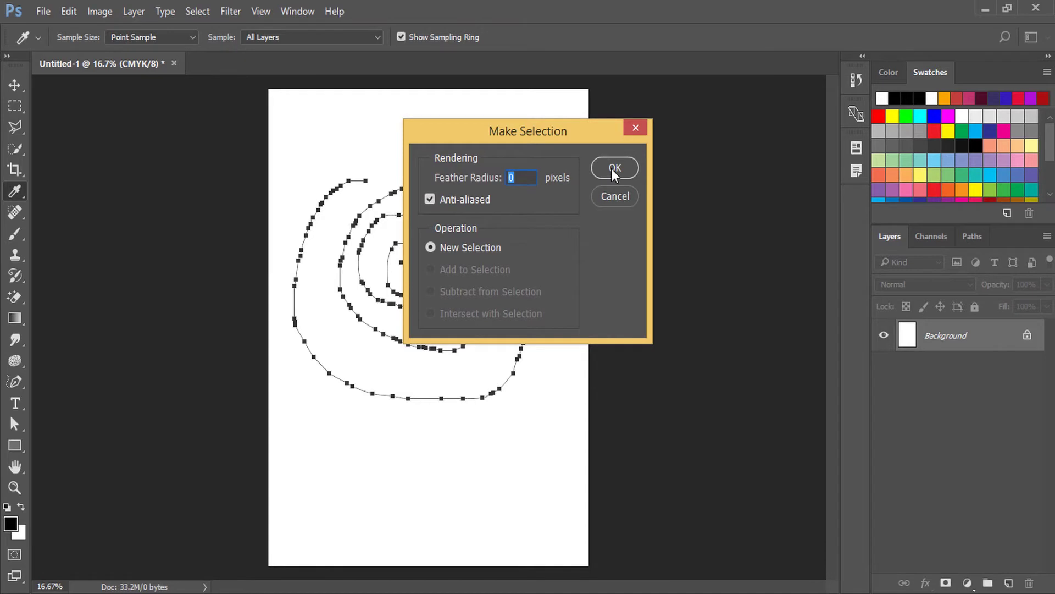
{"action": "left_click", "coordinate": [611, 168]}
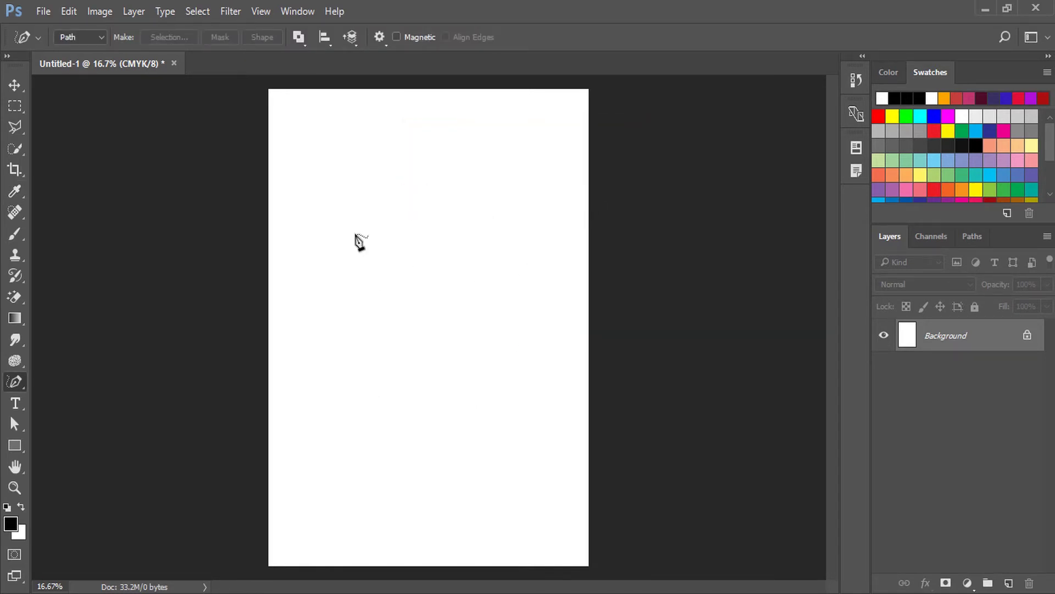
{"action": "key", "text": "ctrl+j"}
{"action": "right_click", "coordinate": [928, 337]}
{"action": "left_click", "coordinate": [770, 99]}
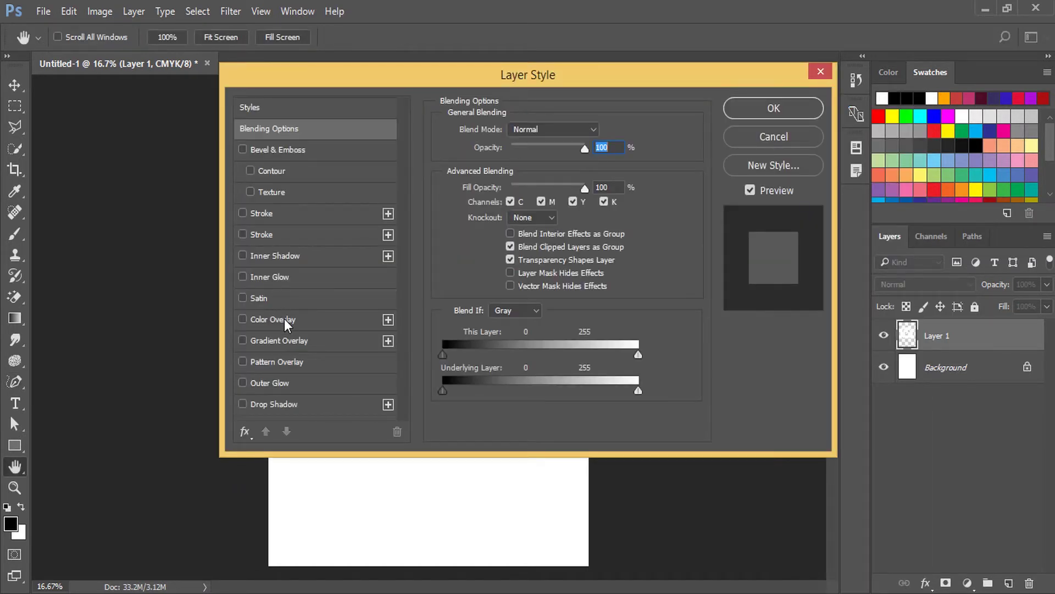
{"action": "left_click", "coordinate": [275, 319]}
{"action": "left_click", "coordinate": [786, 110]}
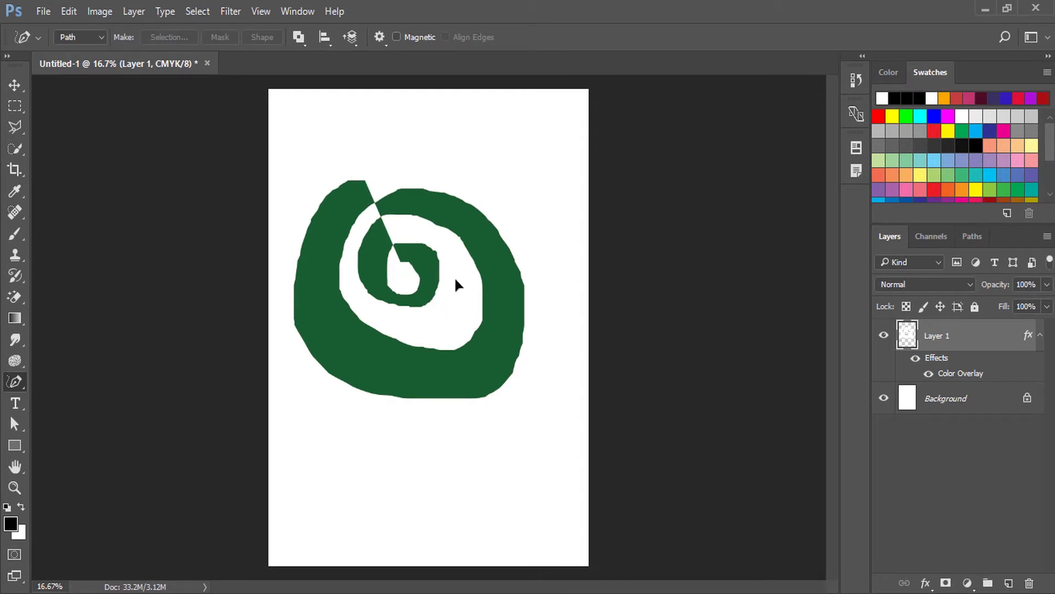
{"action": "key", "text": "v"}
{"action": "key", "text": "Delete"}
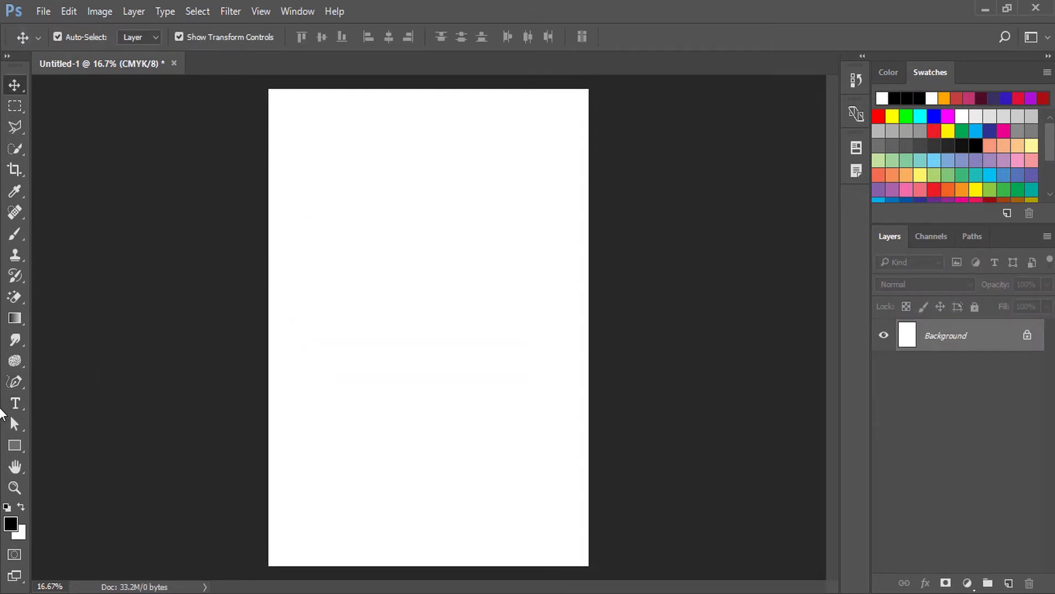
Draw a freehand spiral path with the Freeform Pen.
{"action": "right_click", "coordinate": [13, 384]}
{"action": "left_click", "coordinate": [58, 397]}
{"action": "mouse_move", "coordinate": [398, 201]}
{"action": "left_mouse_down"}
{"action": "mouse_move", "coordinate": [356, 328]}
{"action": "mouse_move", "coordinate": [473, 252]}
{"action": "mouse_move", "coordinate": [424, 323]}
{"action": "mouse_move", "coordinate": [438, 264]}
{"action": "mouse_move", "coordinate": [421, 247]}
{"action": "left_mouse_up"}
Stroke the spiral path with the Brush tool and hide the path outline.
{"action": "right_click", "coordinate": [421, 244]}
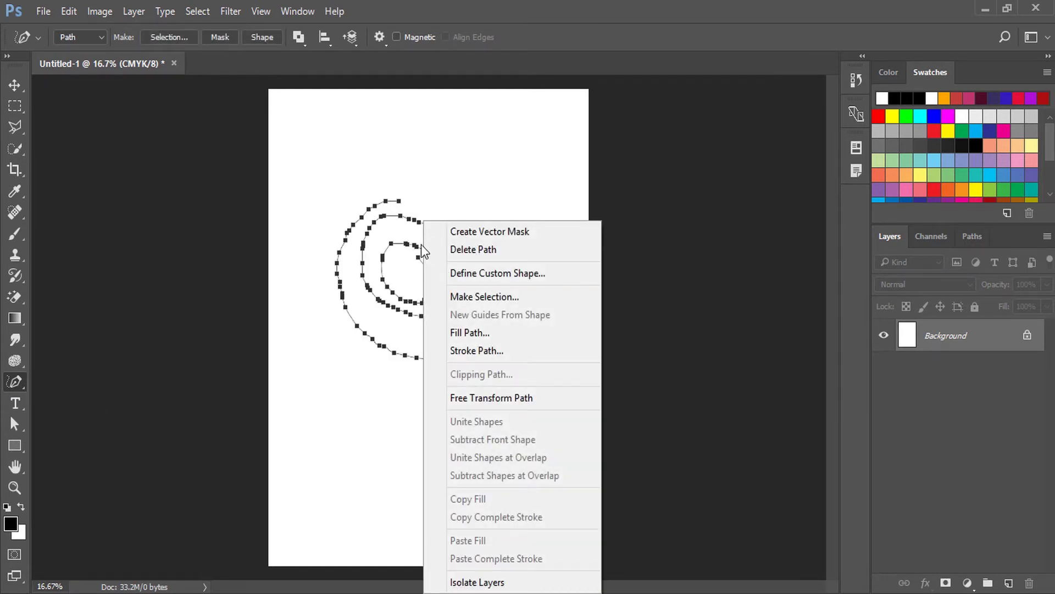
{"action": "left_click", "coordinate": [483, 350]}
{"action": "left_click", "coordinate": [527, 220]}
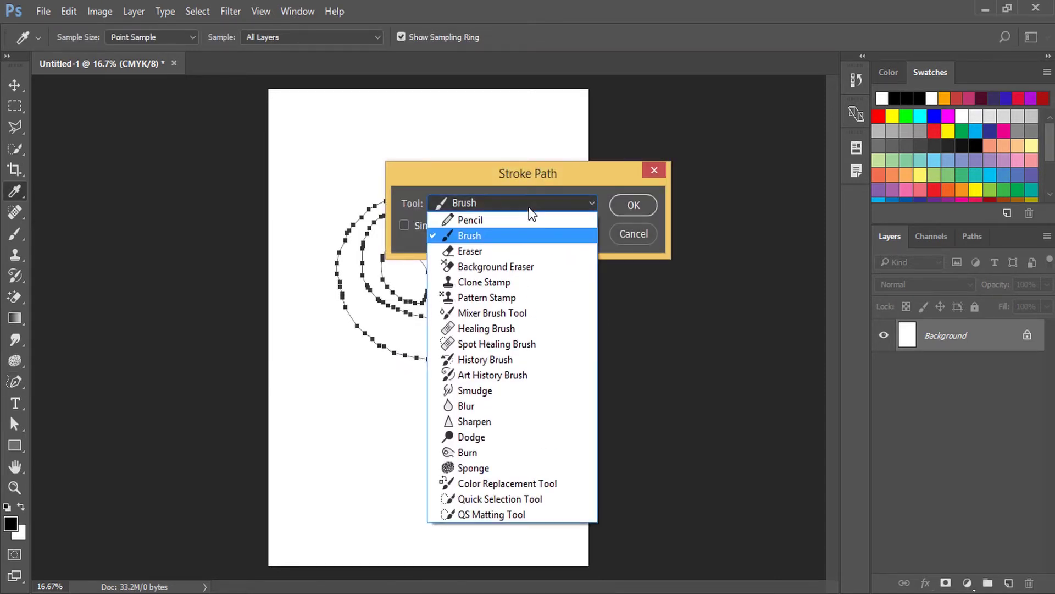
{"action": "left_click", "coordinate": [495, 218]}
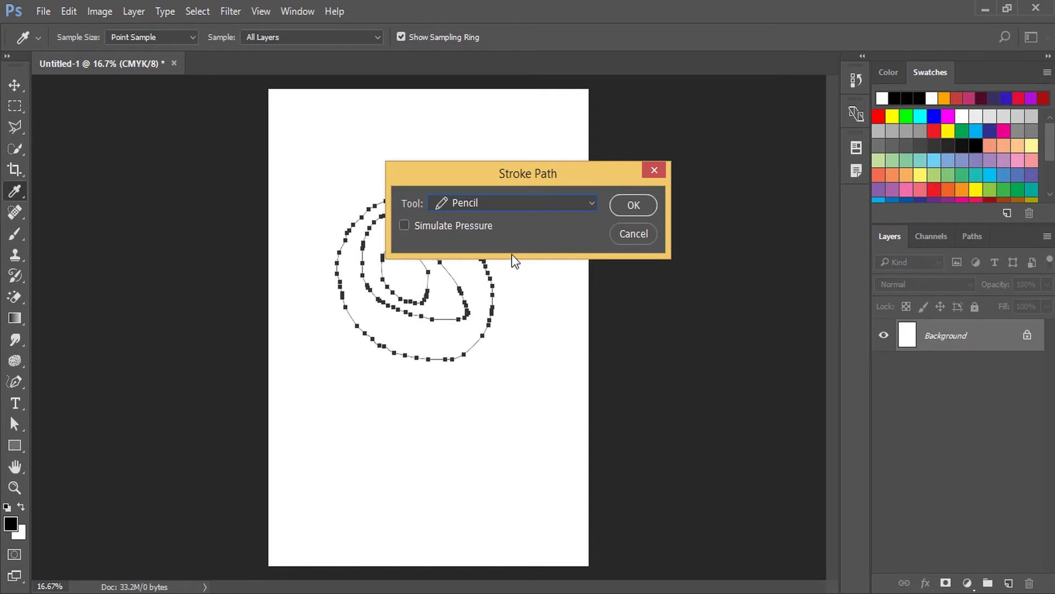
{"action": "left_click", "coordinate": [582, 204]}
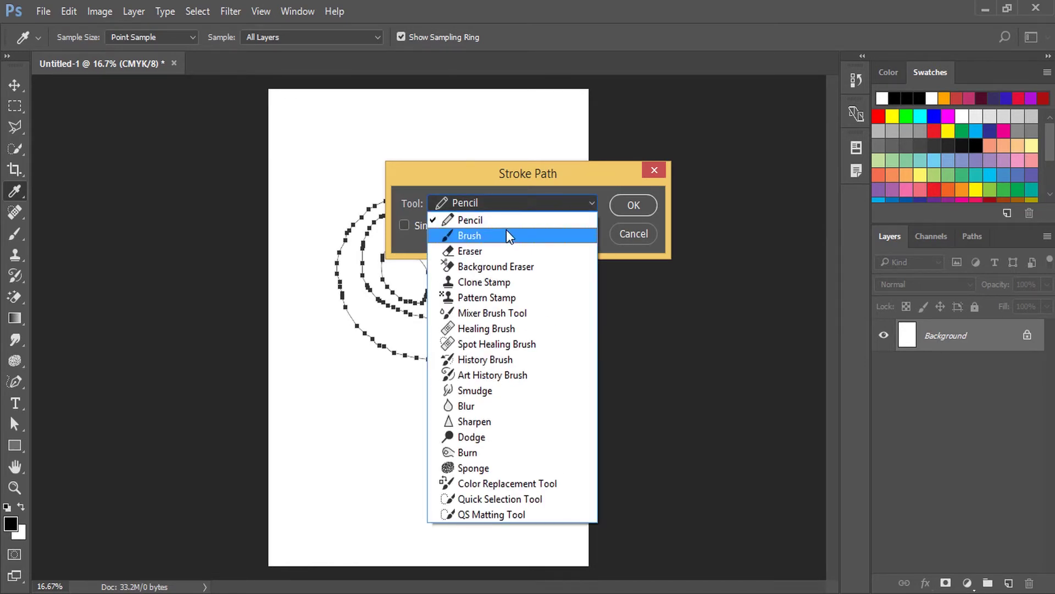
{"action": "left_click", "coordinate": [506, 231]}
{"action": "left_click", "coordinate": [633, 205]}
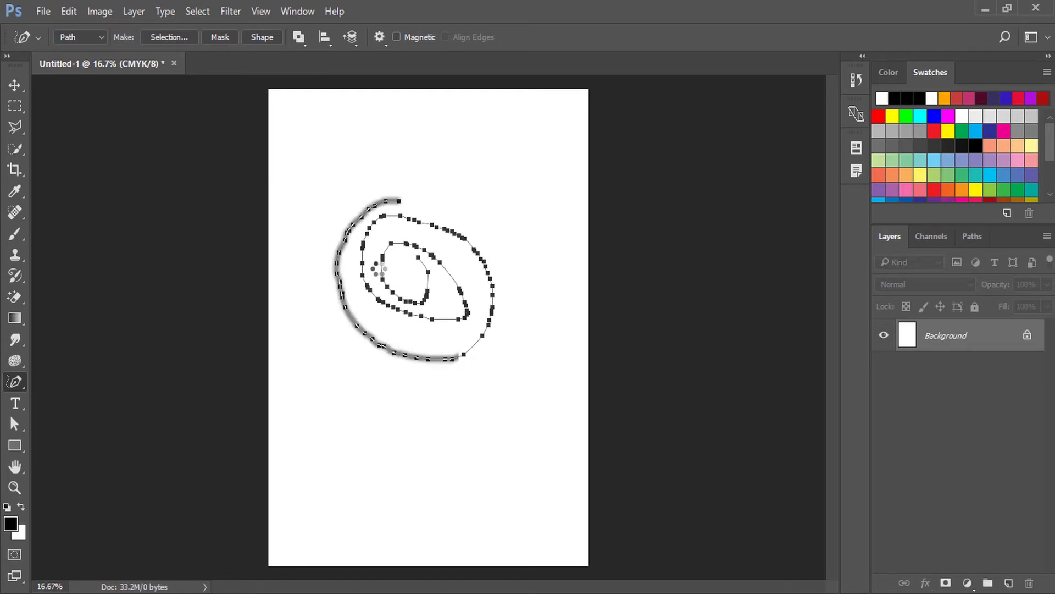
{"action": "key", "text": "Return"}
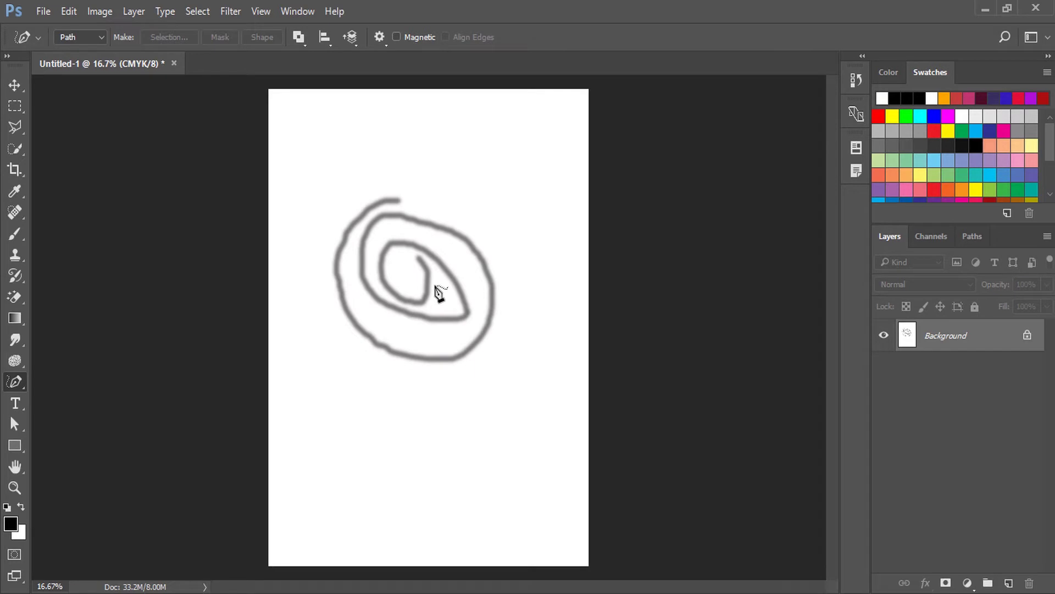
Select the Pen Tool and place the crown's top-left, bottom-left and bottom-right anchors.
{"action": "right_click", "coordinate": [23, 378]}
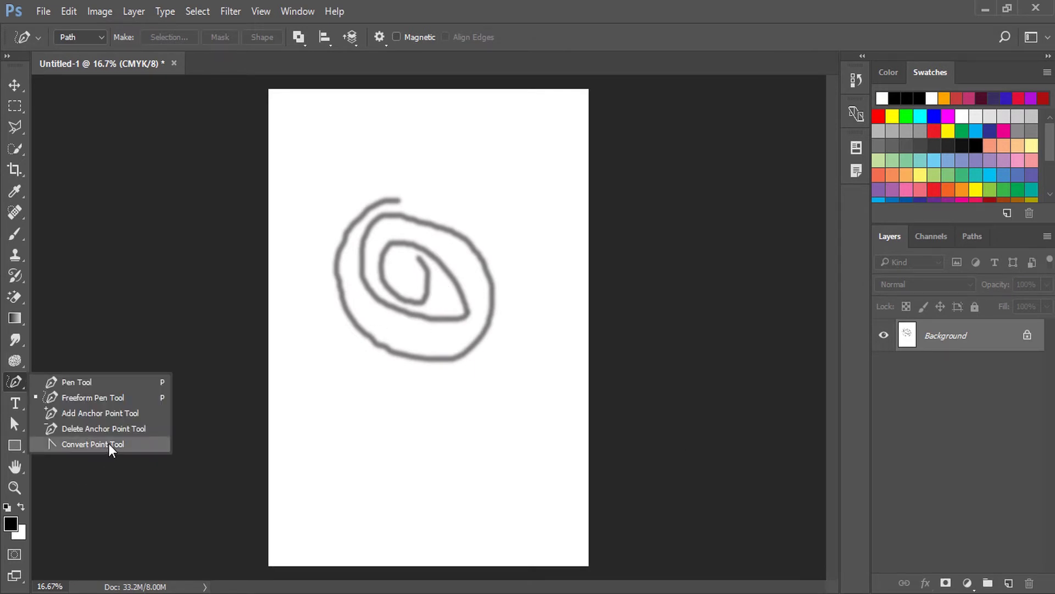
{"action": "left_click", "coordinate": [18, 381]}
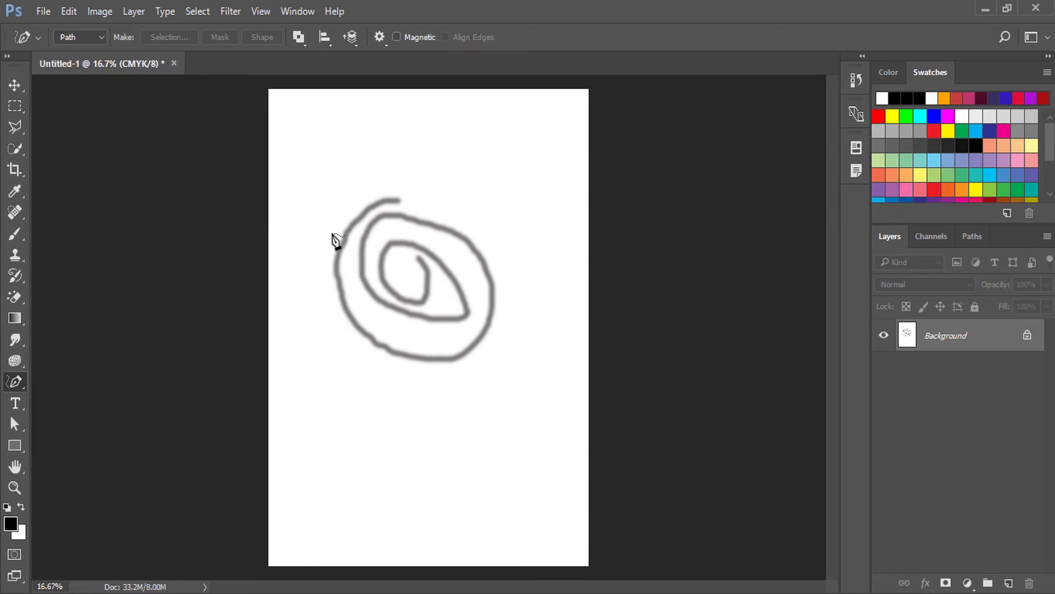
{"action": "right_click", "coordinate": [26, 381]}
{"action": "left_click", "coordinate": [71, 380]}
{"action": "left_click", "coordinate": [324, 163]}
{"action": "left_click", "coordinate": [307, 380]}
{"action": "left_click_drag", "start_coordinate": [548, 394], "coordinate": [548, 384]}
Add three peaks and two inner dips, closing the crown path at its start.
{"action": "left_click", "coordinate": [530, 176]}
{"action": "left_click", "coordinate": [422, 319]}
{"action": "left_click", "coordinate": [434, 158]}
{"action": "left_click", "coordinate": [366, 264]}
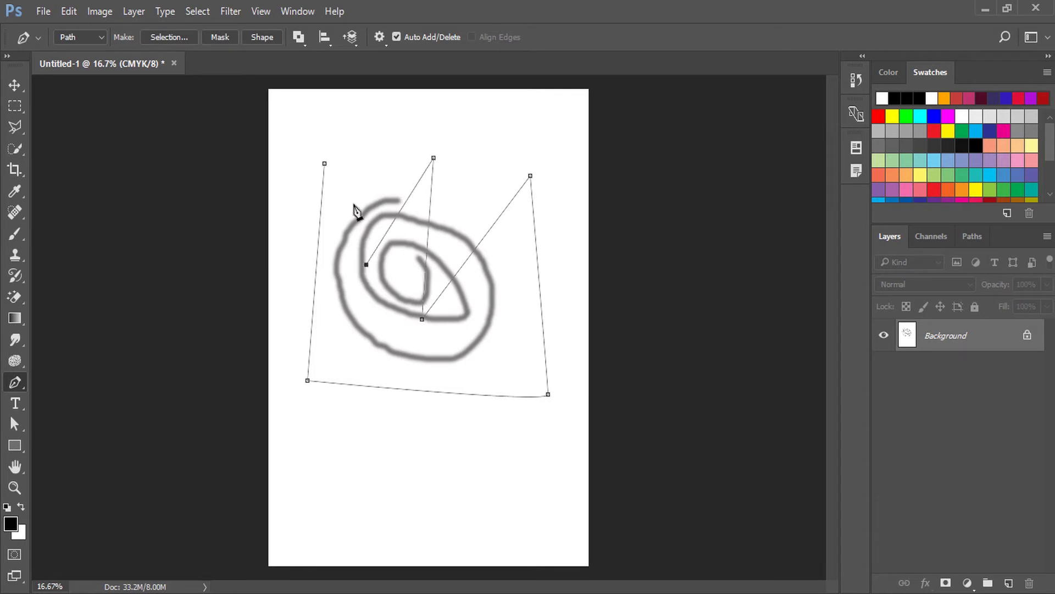
{"action": "left_click", "coordinate": [324, 160]}
{"action": "right_click", "coordinate": [21, 380]}
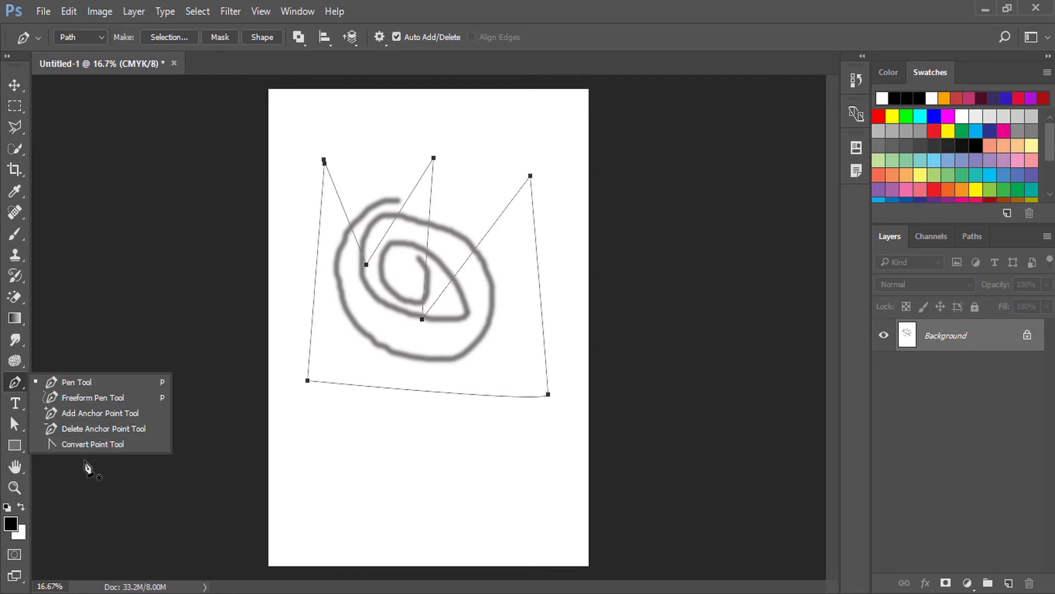
{"action": "left_click", "coordinate": [93, 445]}
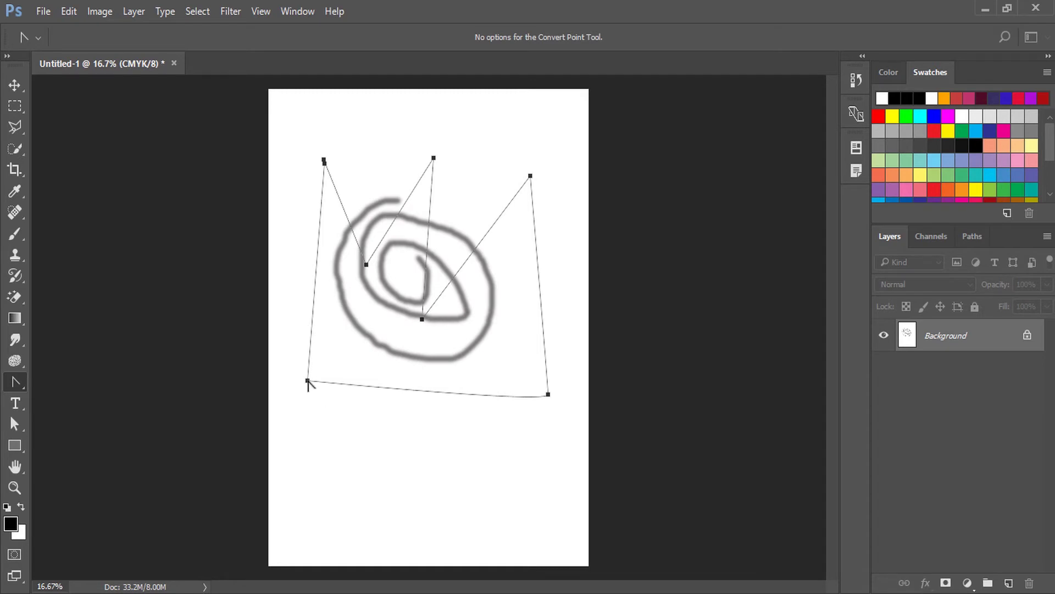
Round the crown's middle, right and left peaks into arches, keeping the bottom-left anchor a sharp corner.
{"action": "left_click_drag", "start_coordinate": [307, 380], "coordinate": [369, 466]}
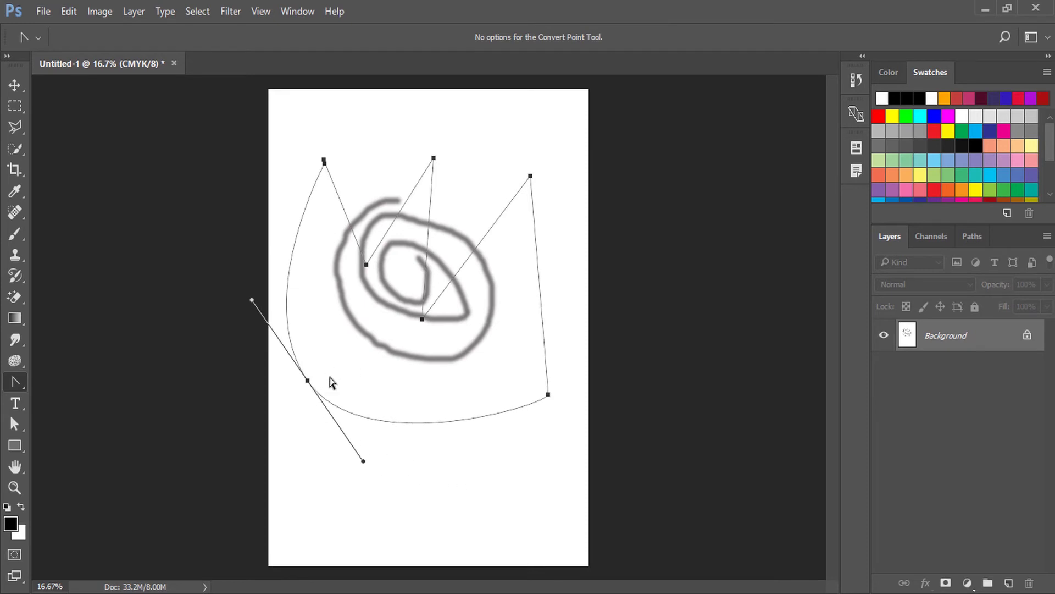
{"action": "left_click", "coordinate": [308, 381]}
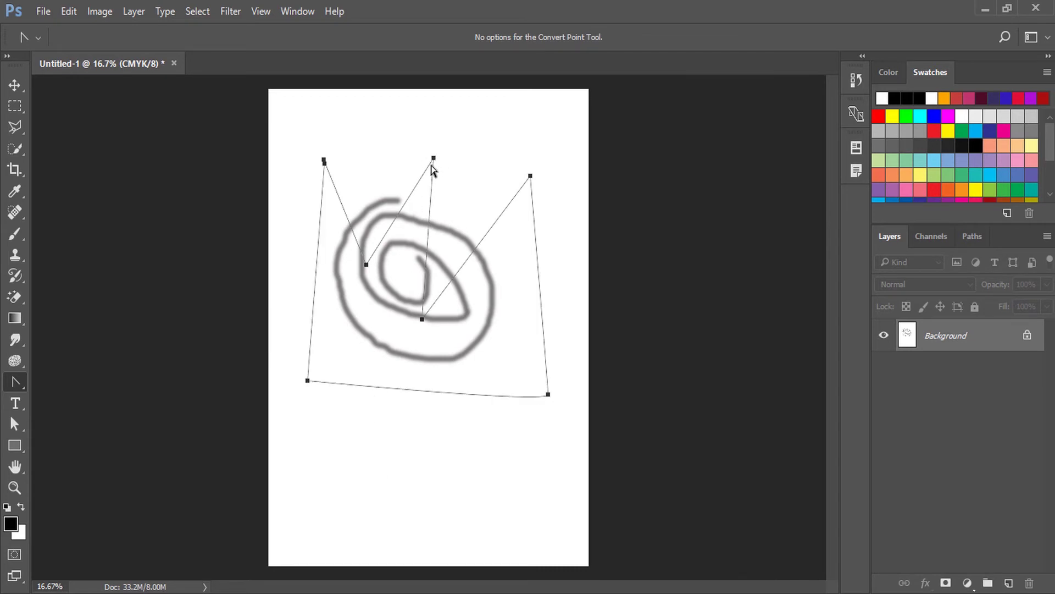
{"action": "left_click_drag", "start_coordinate": [434, 159], "coordinate": [396, 121]}
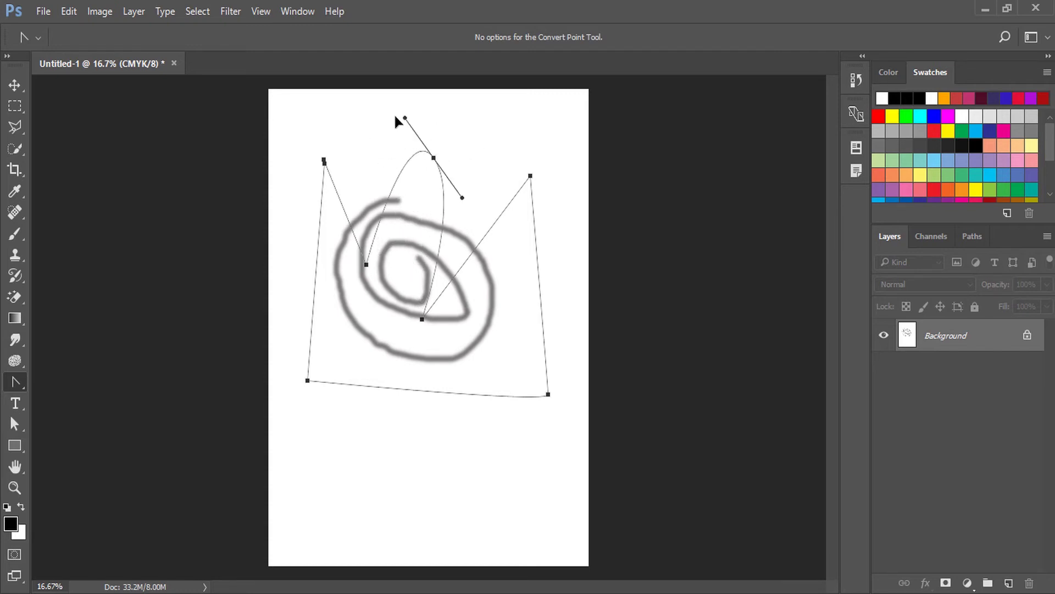
{"action": "left_click_drag", "start_coordinate": [396, 121], "coordinate": [362, 145]}
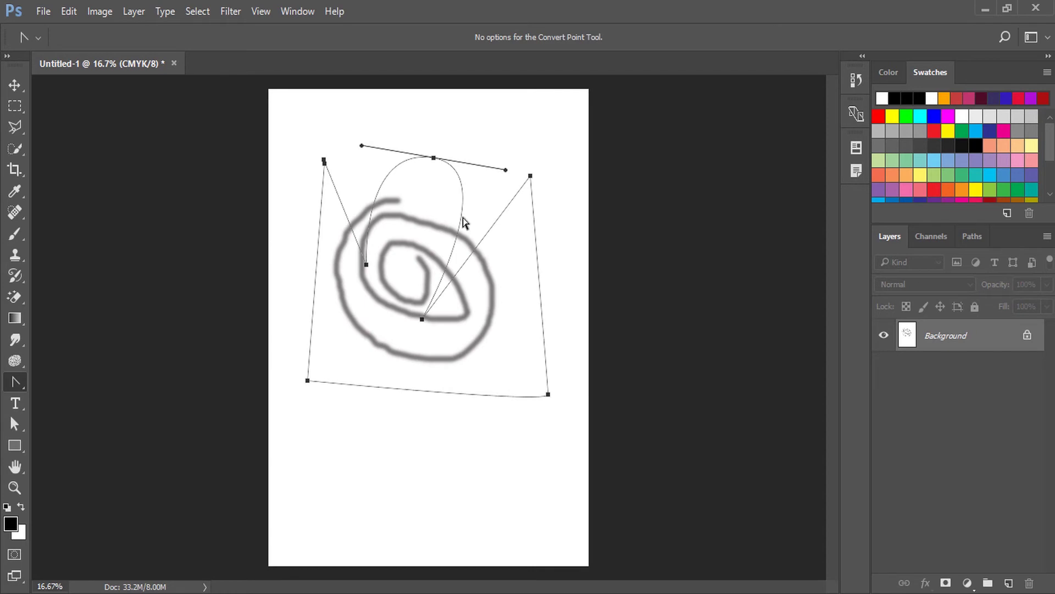
{"action": "left_click_drag", "start_coordinate": [531, 176], "coordinate": [481, 165]}
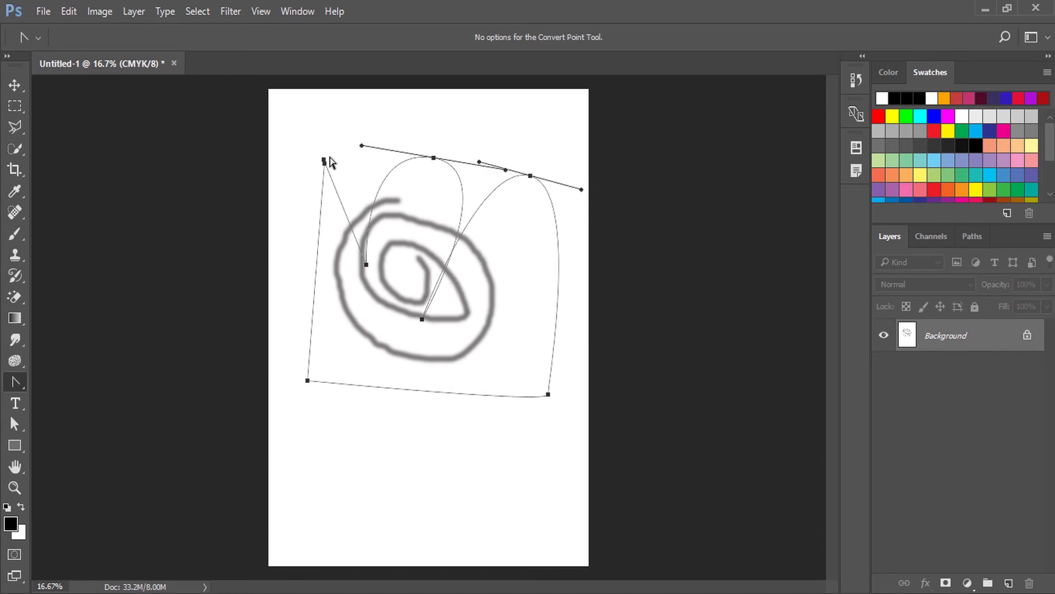
{"action": "left_click_drag", "start_coordinate": [324, 161], "coordinate": [250, 177]}
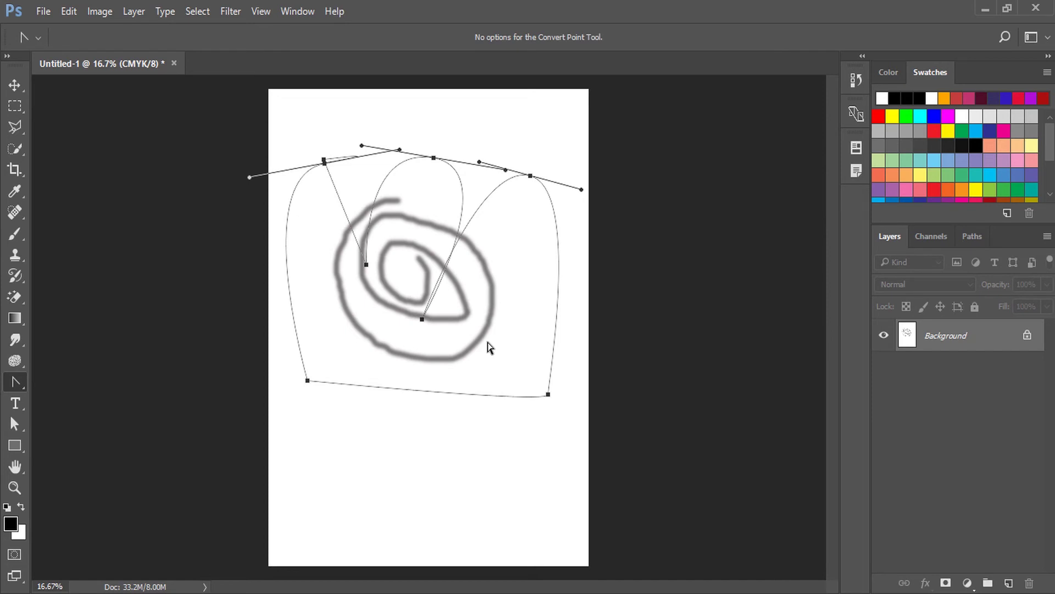
{"action": "right_click", "coordinate": [12, 378]}
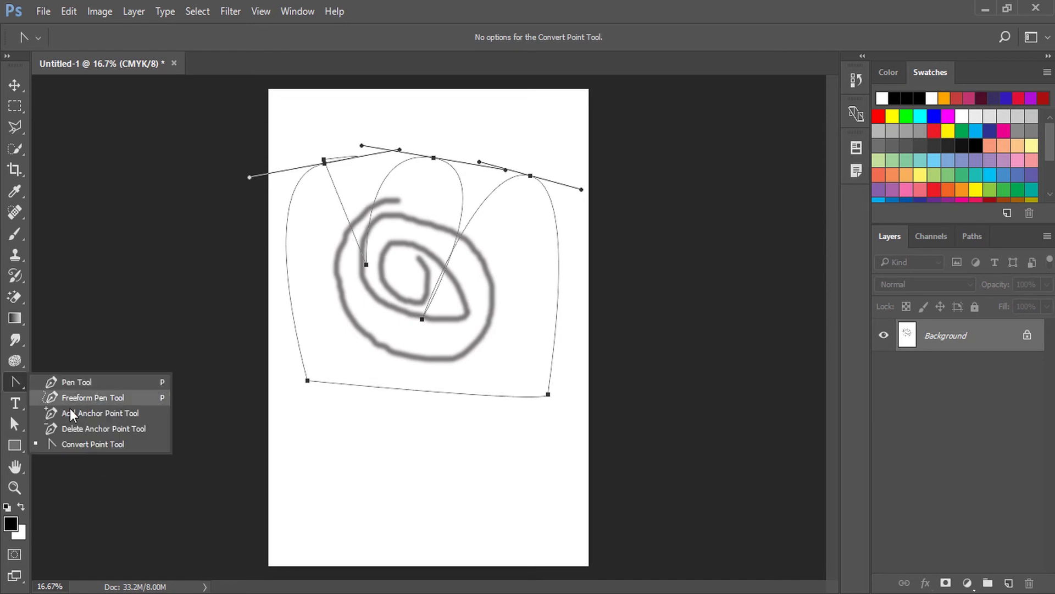
Add an anchor on the middle peak's curve, then delete that same anchor.
{"action": "left_click", "coordinate": [98, 417]}
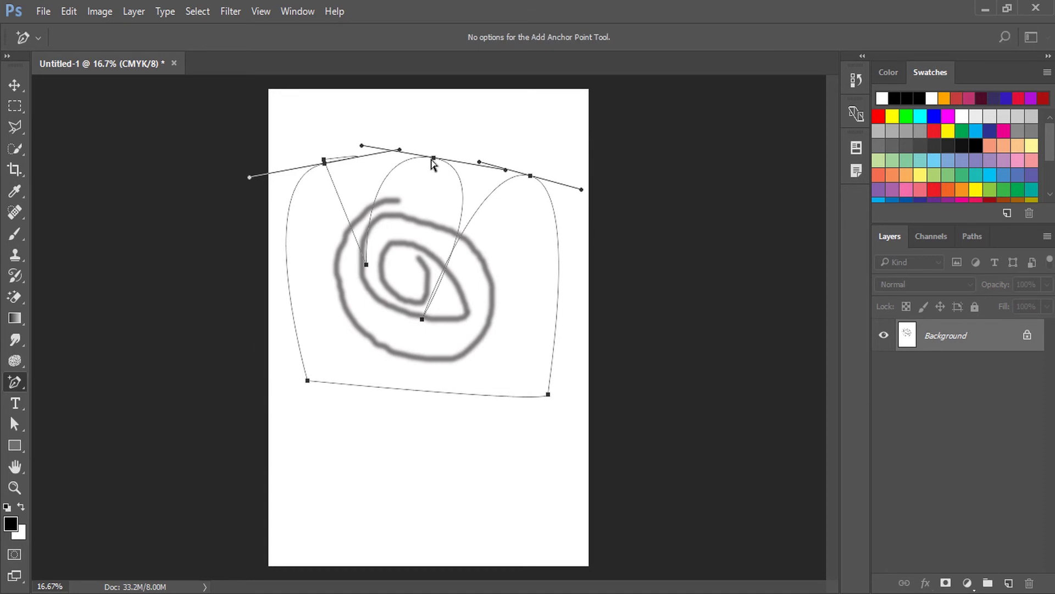
{"action": "left_click", "coordinate": [393, 169]}
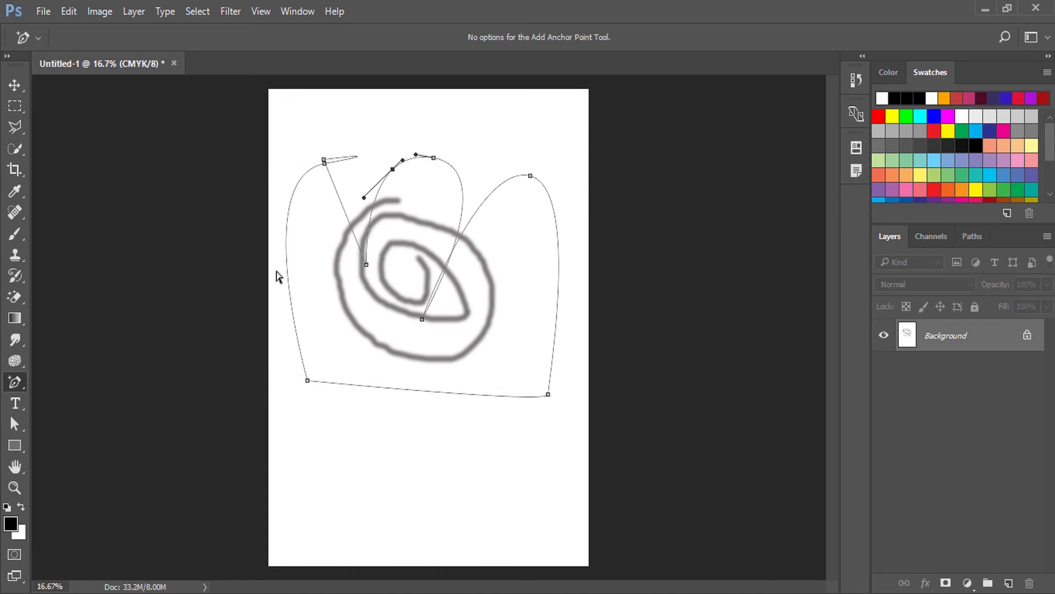
{"action": "right_click", "coordinate": [21, 383]}
{"action": "left_click", "coordinate": [74, 430]}
{"action": "left_click", "coordinate": [394, 170]}
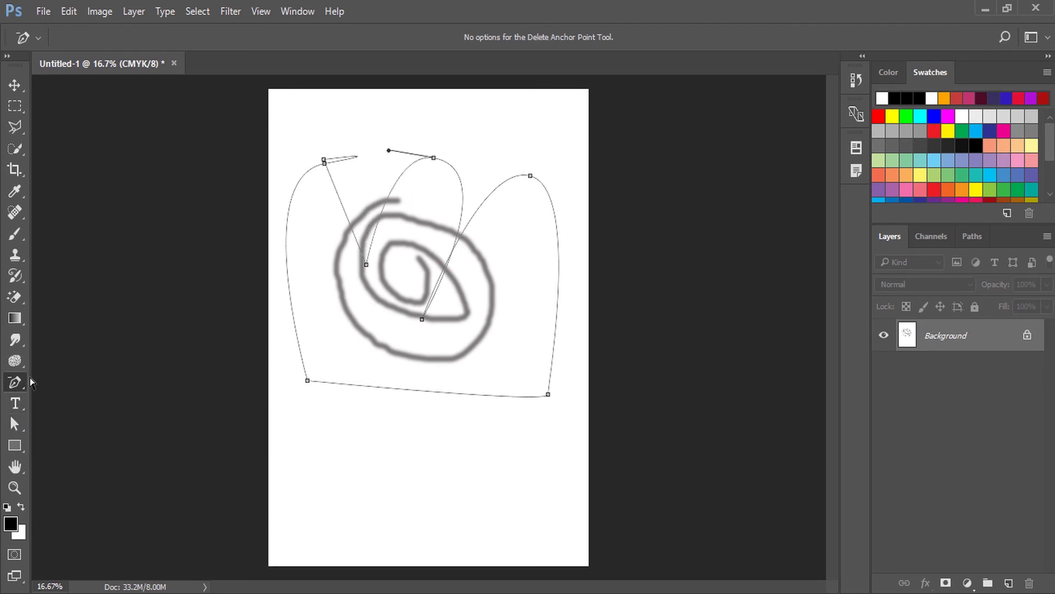
With the Pen Tool, delete the crown's middle peak, right peak and top-left anchors.
{"action": "right_click", "coordinate": [13, 380]}
{"action": "left_click", "coordinate": [69, 382]}
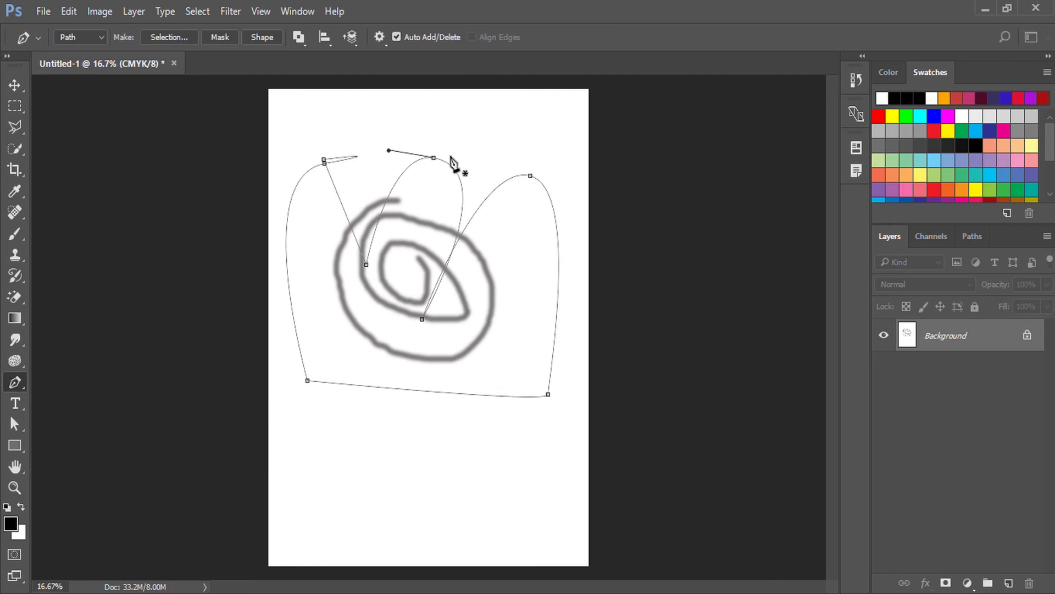
{"action": "left_click", "coordinate": [433, 158]}
{"action": "left_click", "coordinate": [530, 176]}
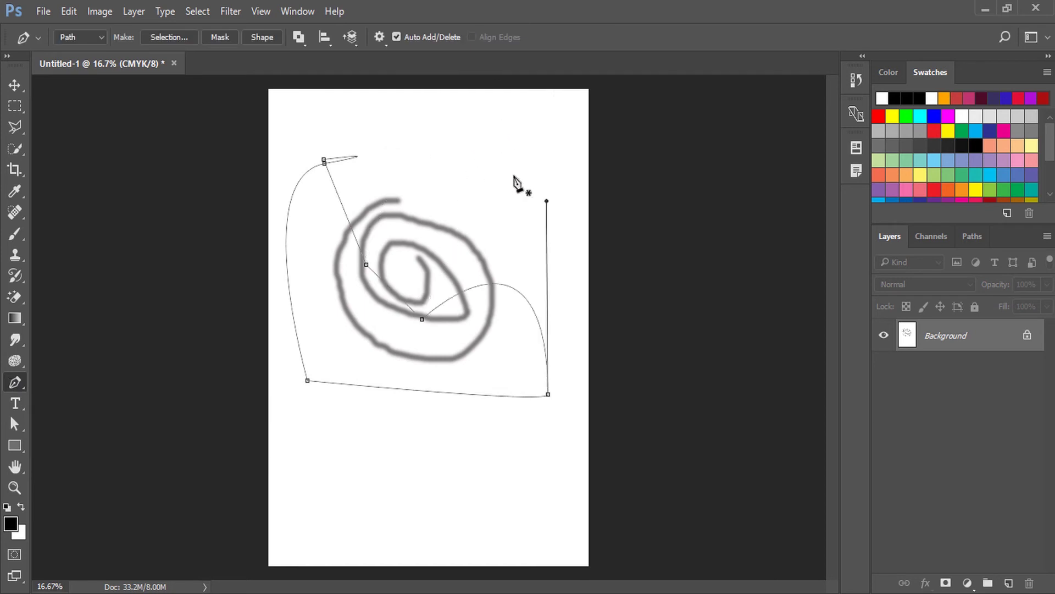
{"action": "left_click", "coordinate": [325, 163]}
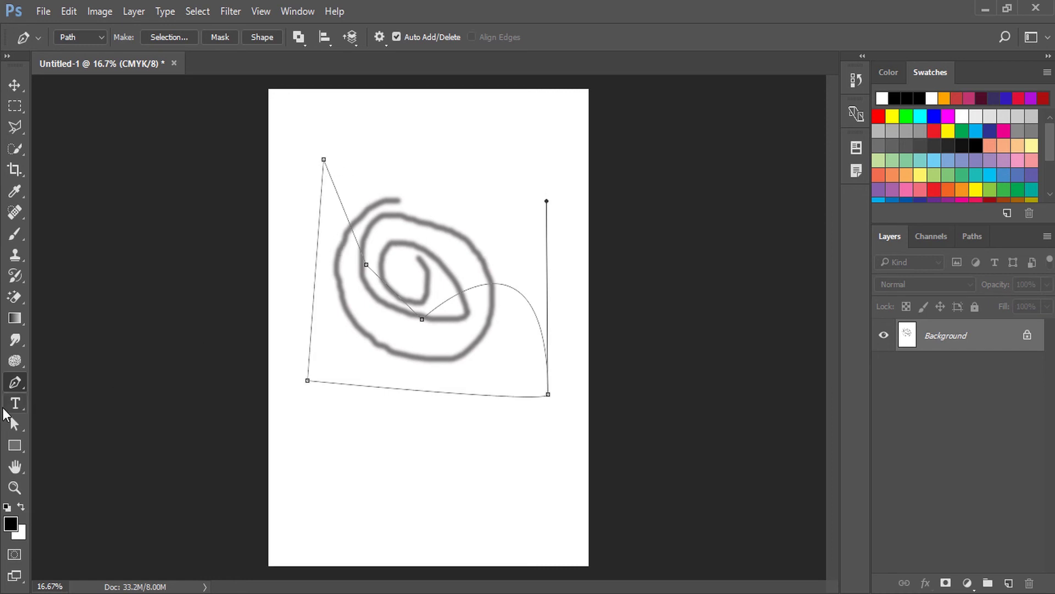
{"action": "right_click", "coordinate": [15, 382]}
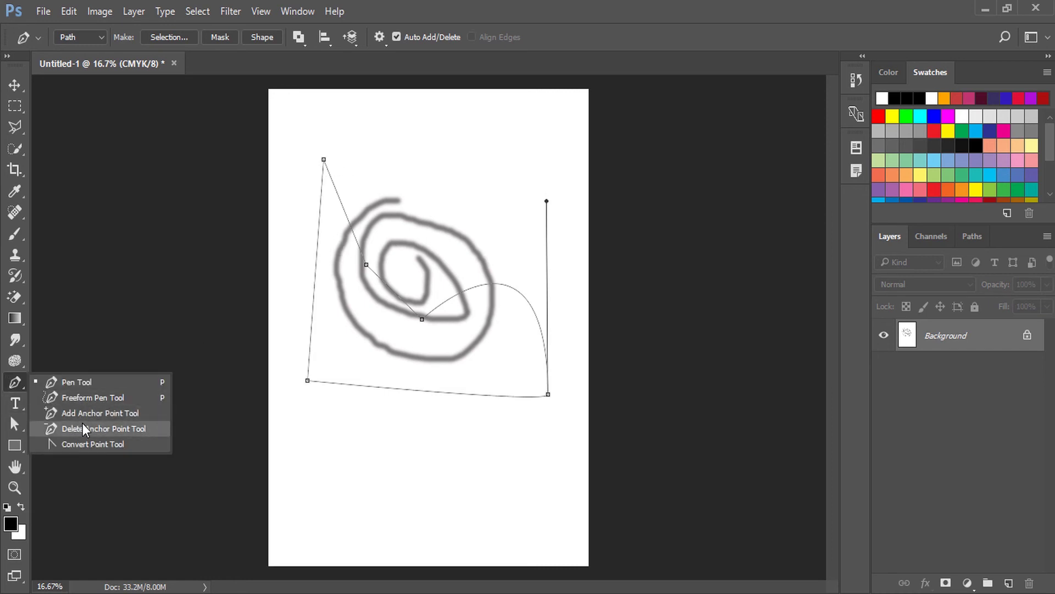
{"action": "left_click", "coordinate": [15, 84]}
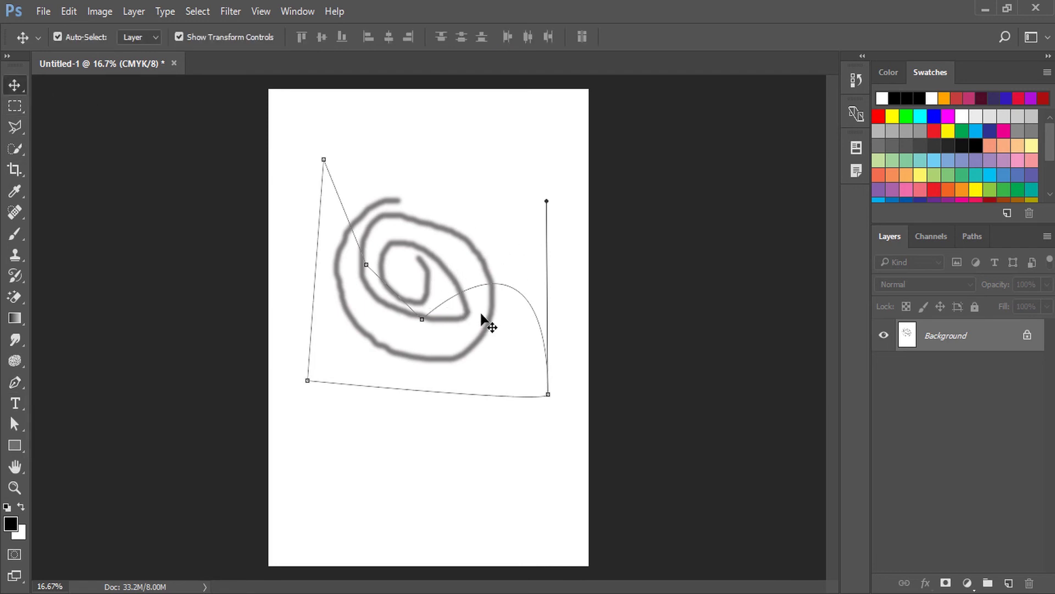